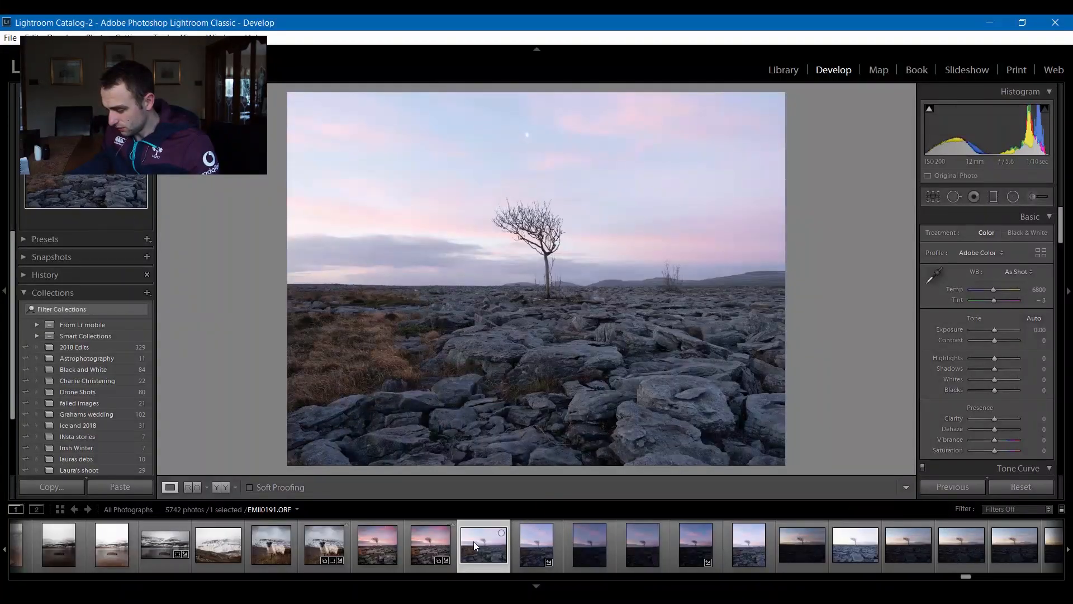
Step: Create a virtual copy of the lone tree photo EMII0191.ORF
right_click(476, 545)
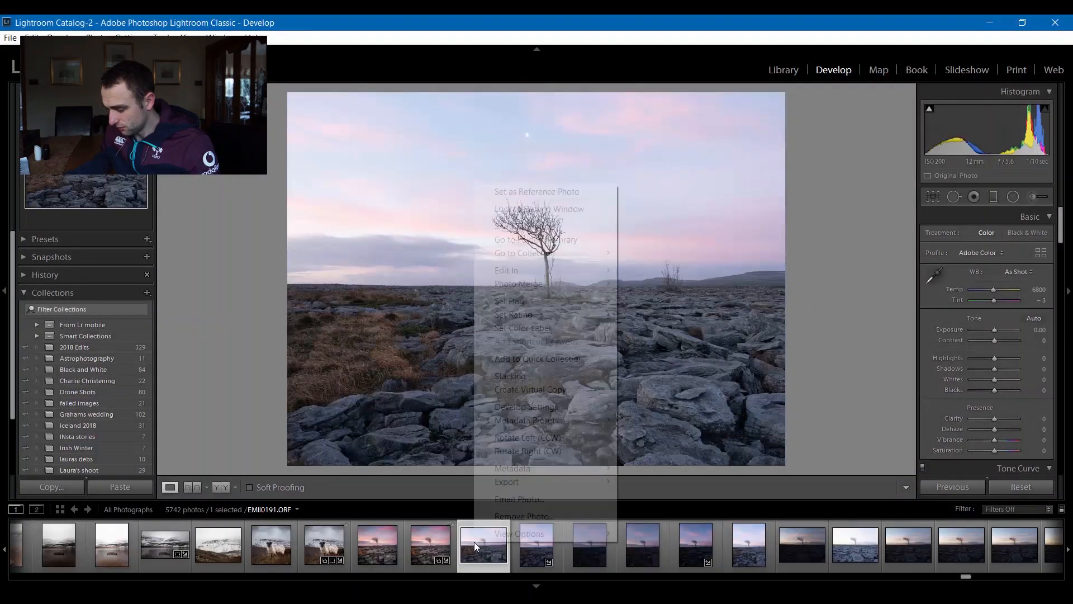
mouse_move(552, 379)
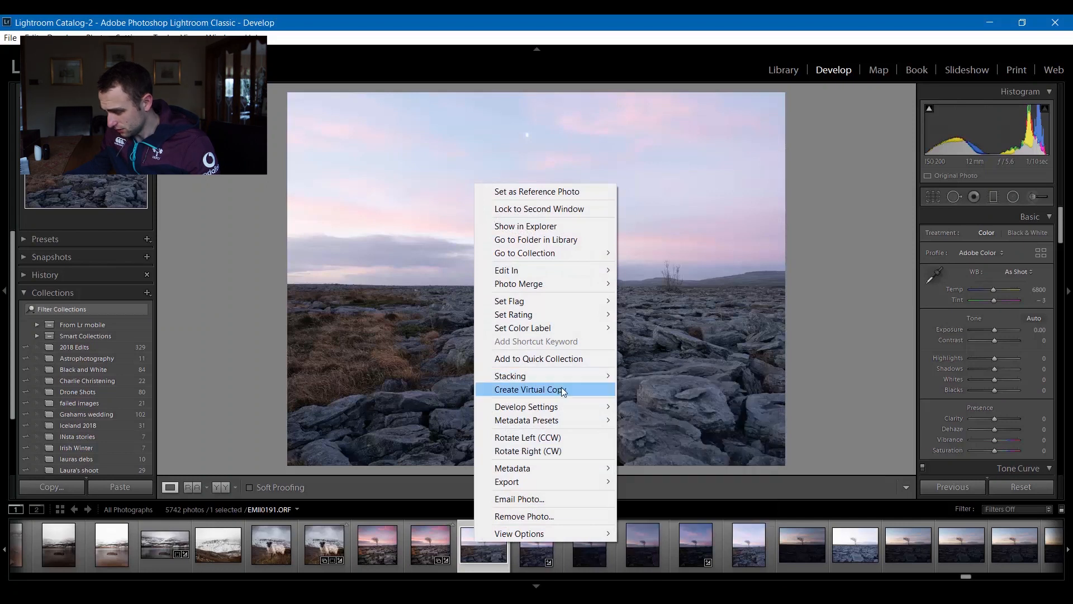
click(536, 390)
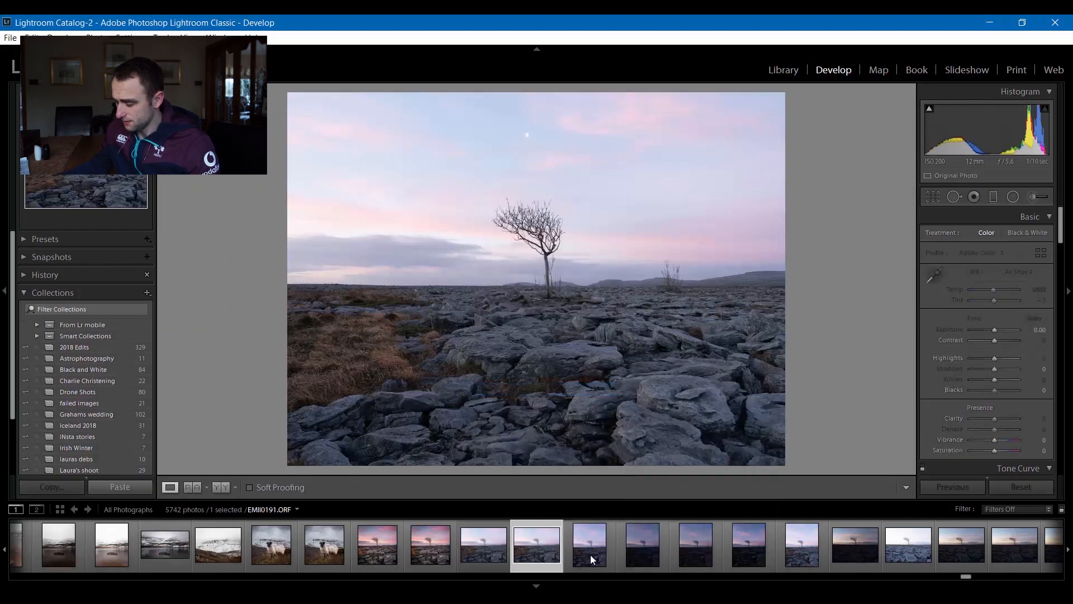
Step: Rate the original tree photo 5 stars and its virtual copy 4 stars
click(490, 552)
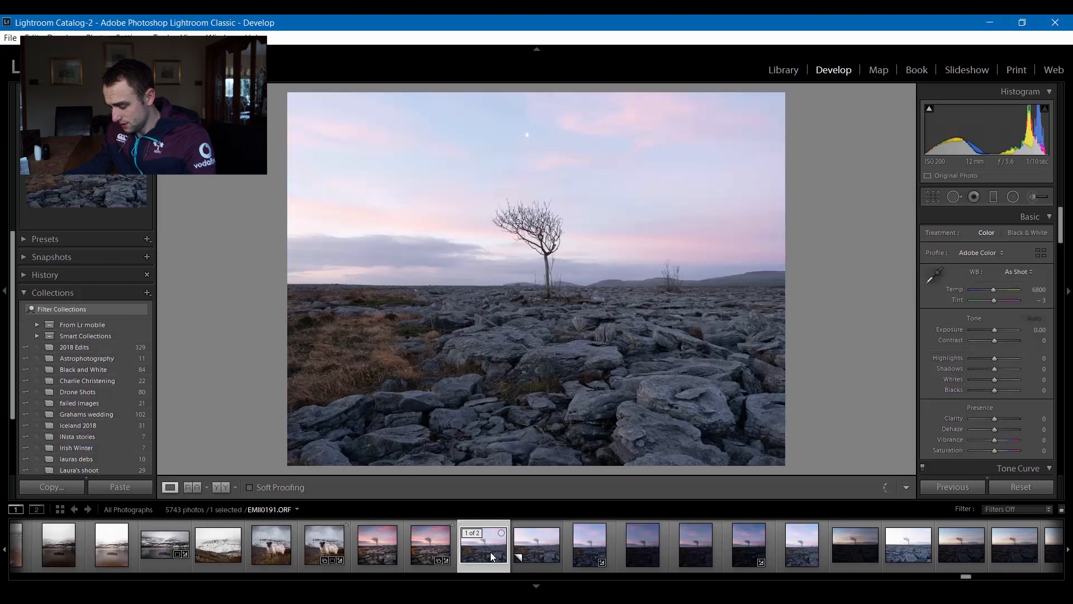
key(5)
key(5)
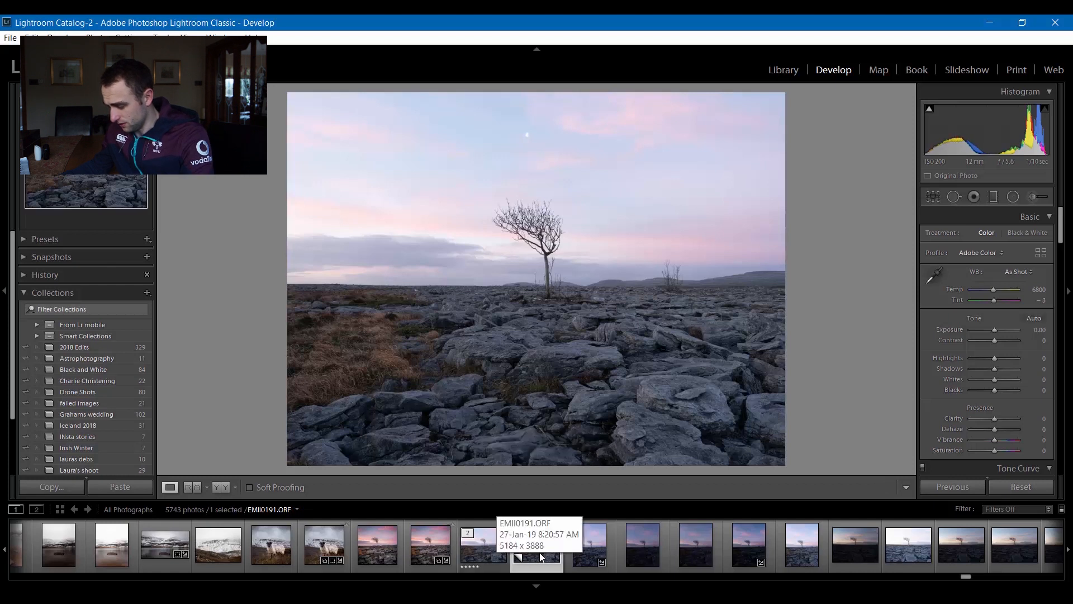
click(538, 552)
key(5)
click(494, 555)
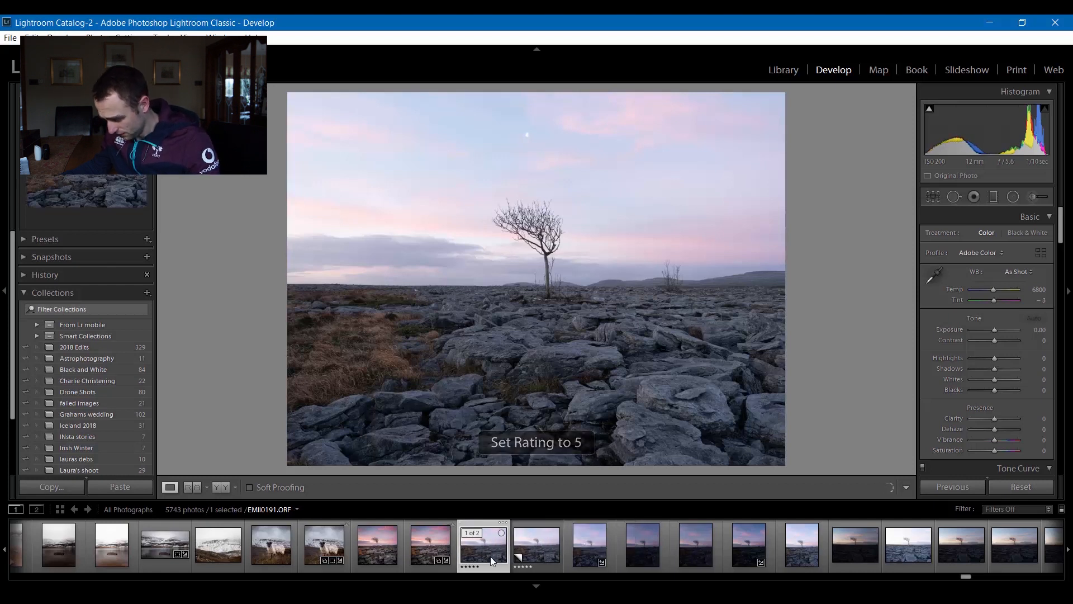
click(546, 555)
key(4)
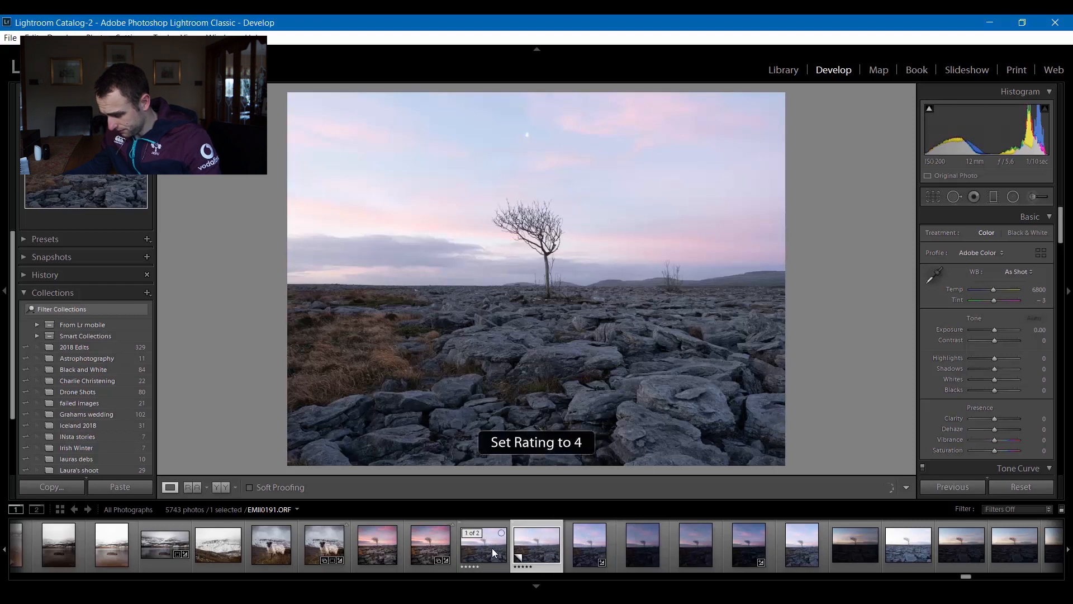
Step: Set the original photo's Highlights to −100 and draw a graduated filter from the top of the sky to just above the horizon
click(492, 548)
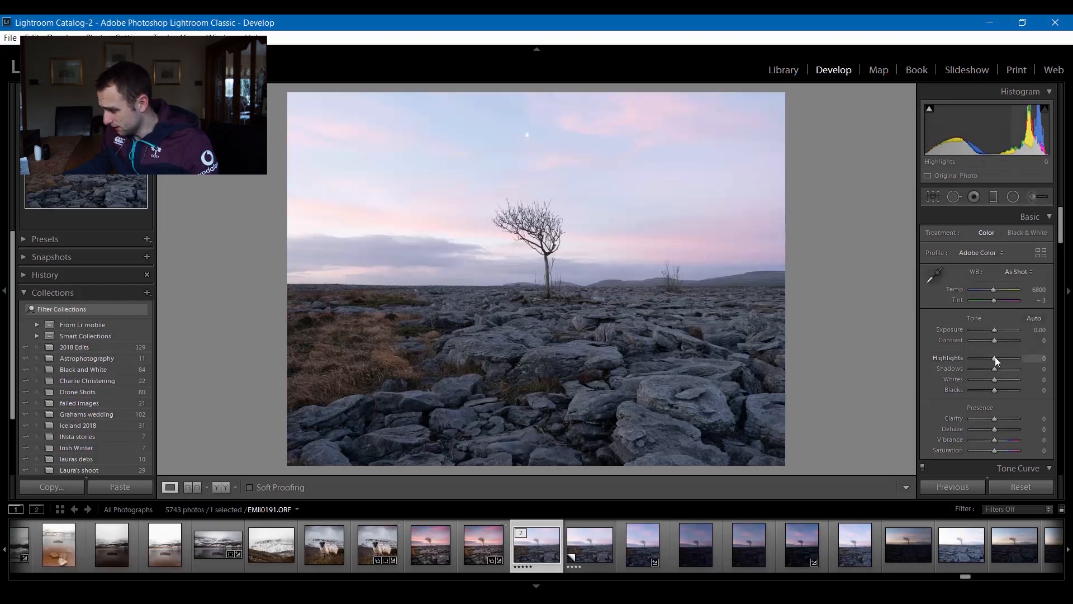
drag(994, 357, 955, 368)
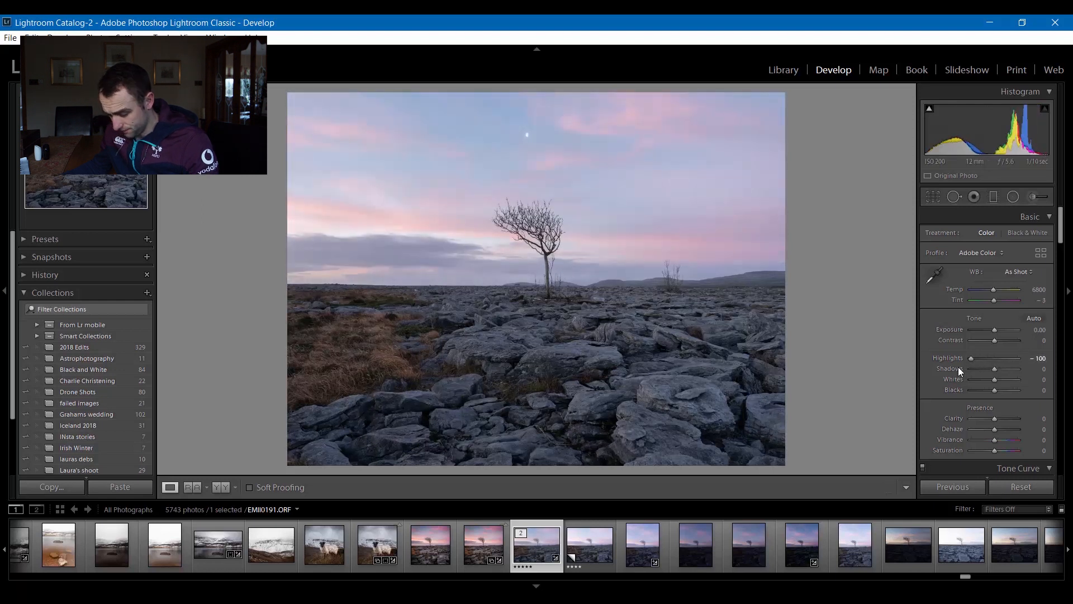
click(995, 198)
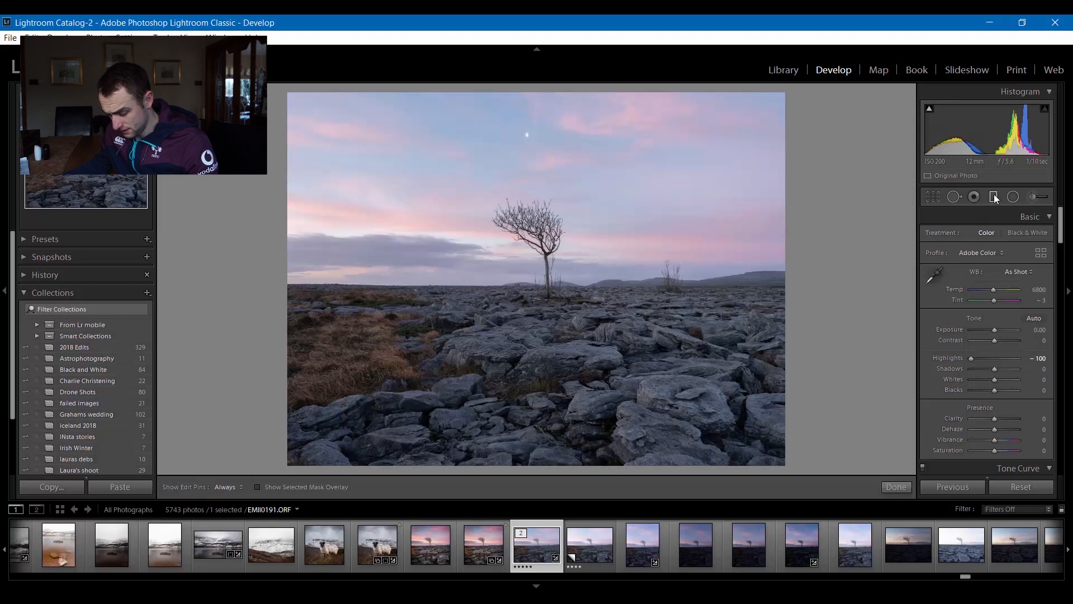
drag(447, 98, 460, 266)
Step: Set the sky filter's Saturation to 4, Shadows to 13, Highlights to −28, Contrast to 4, Whites to −17 and Blacks to −24
drag(982, 369, 997, 371)
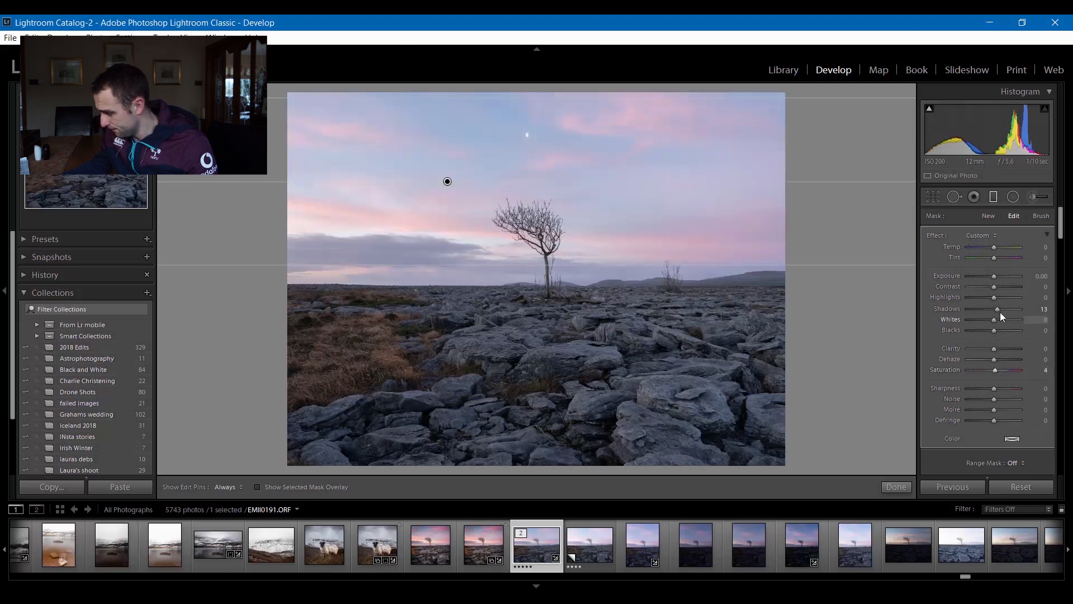
drag(993, 299, 996, 287)
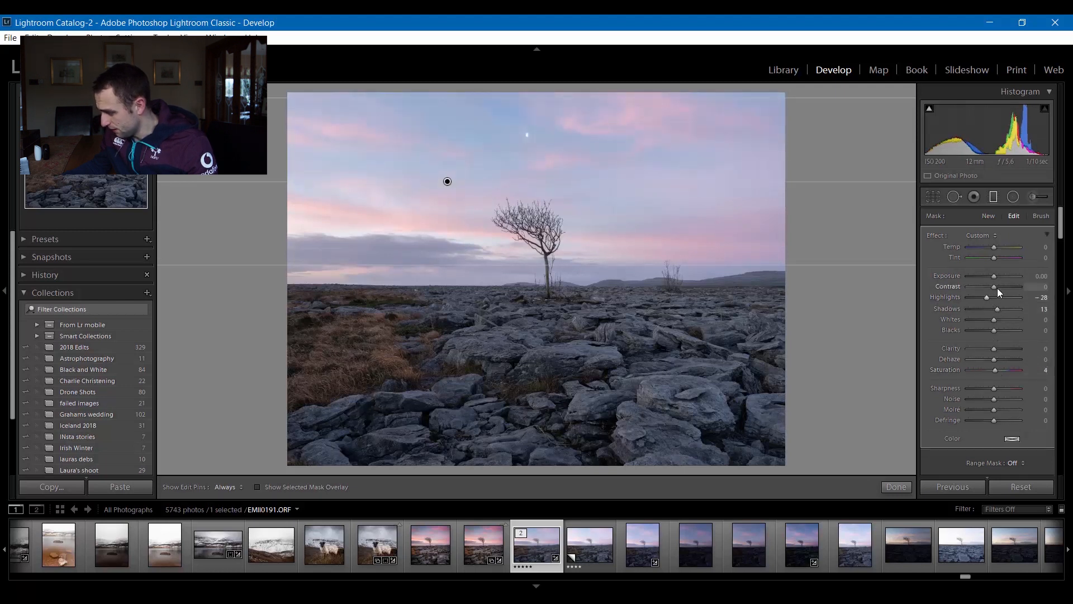
drag(999, 331, 988, 319)
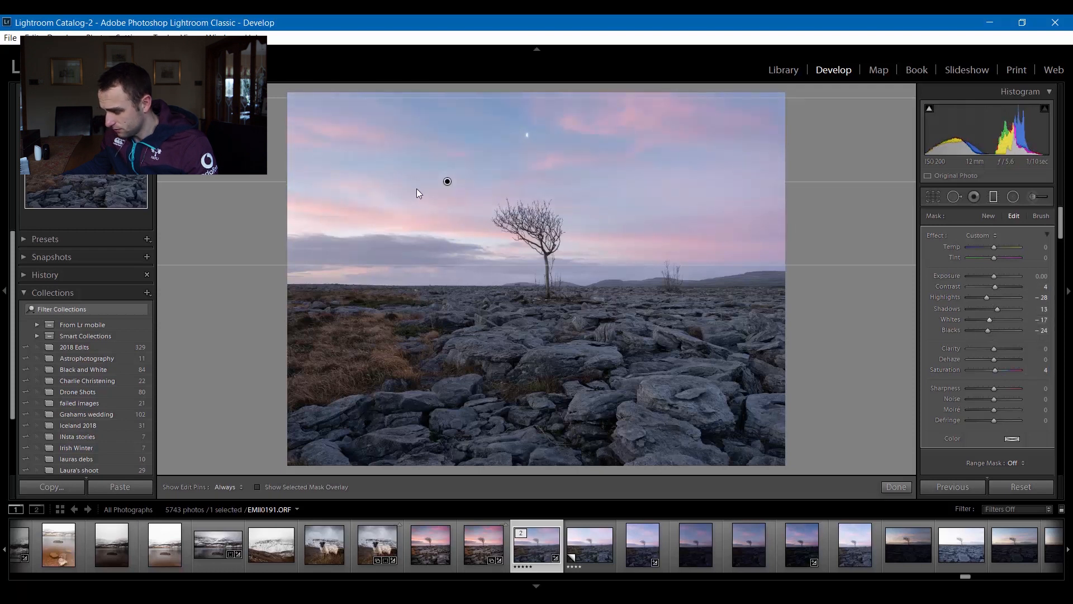
Step: Extend the graduated filter to just below the horizon, set its Temp to 4 and finish the filter
drag(456, 263, 453, 299)
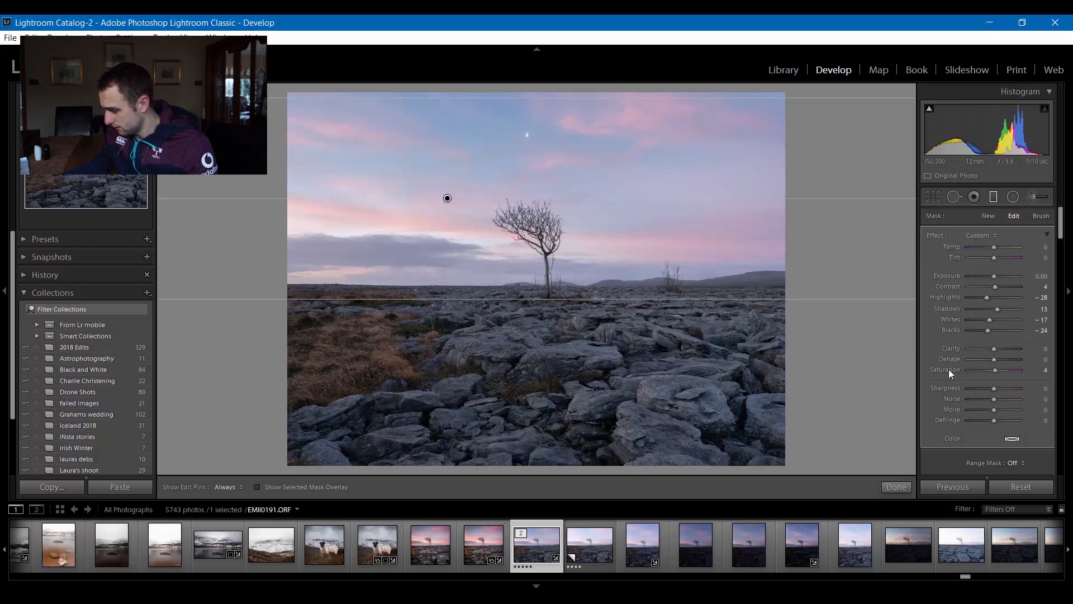
drag(992, 247, 994, 246)
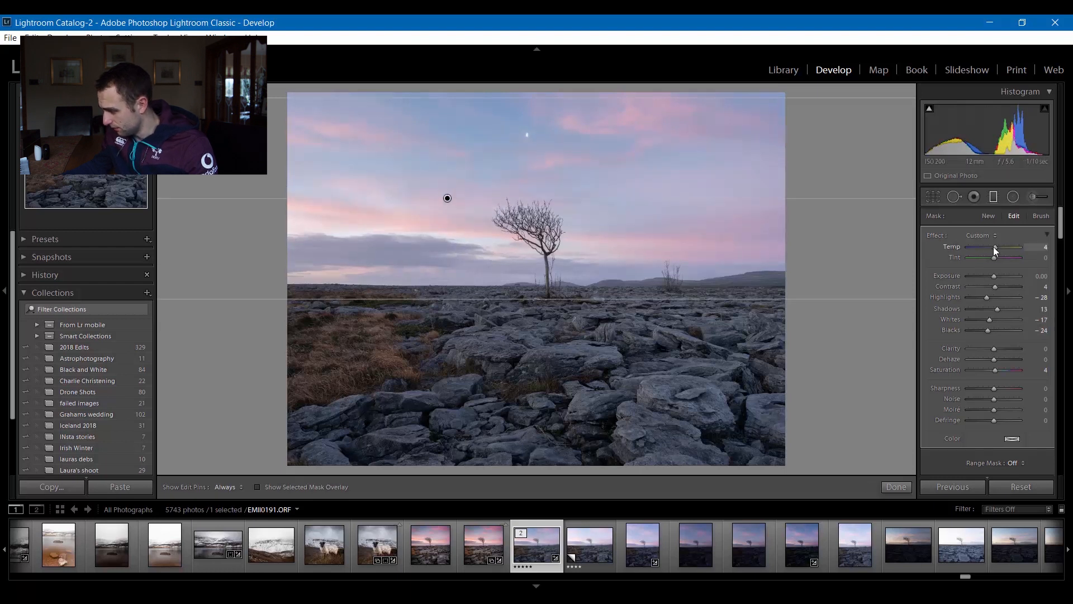
click(896, 486)
Step: Set the original photo's Temp to 7550, Blacks to −17, Whites to −19, Clarity to +10, Exposure to −0.10 and Contrast to +10
drag(994, 289, 996, 291)
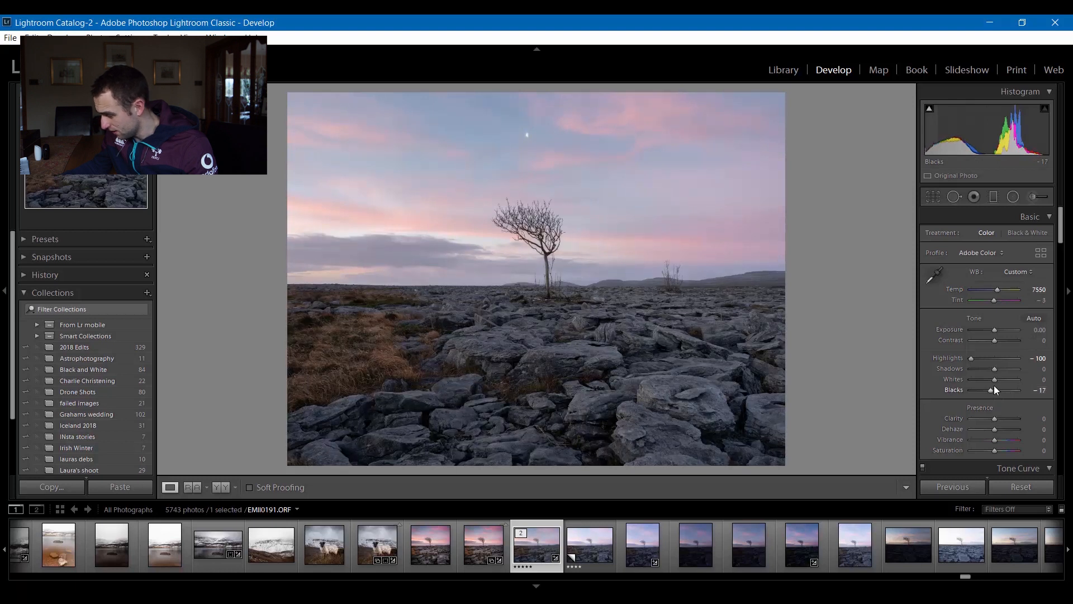
drag(992, 380, 988, 380)
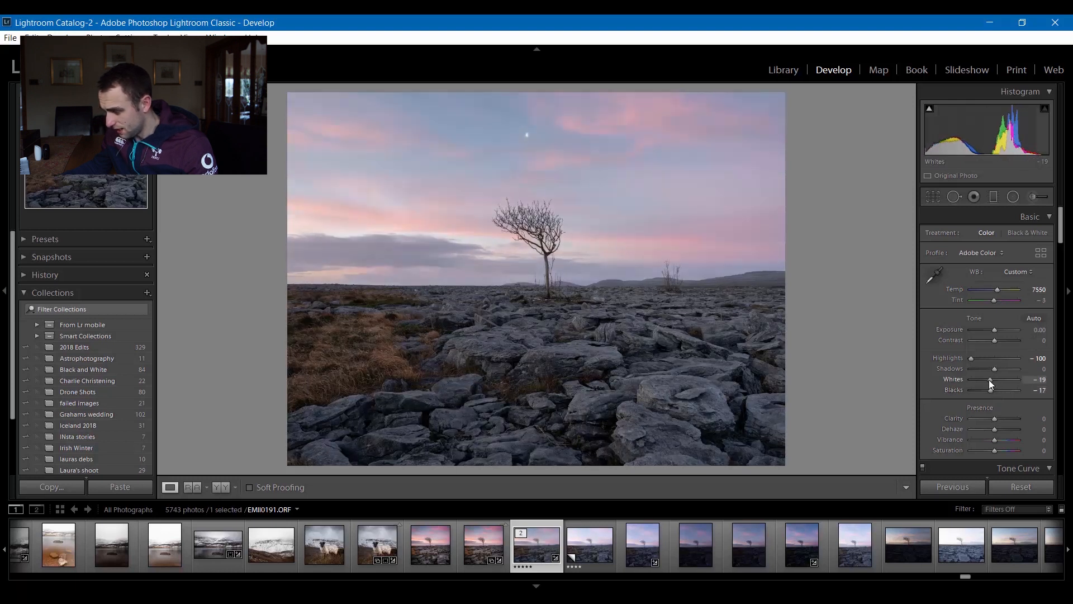
drag(995, 417, 998, 417)
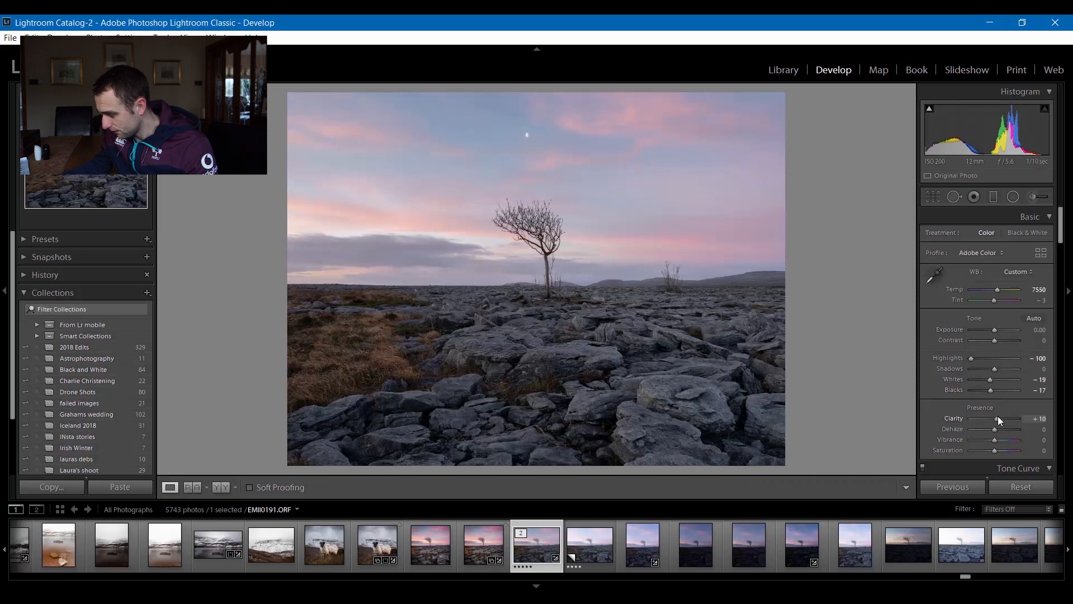
click(994, 330)
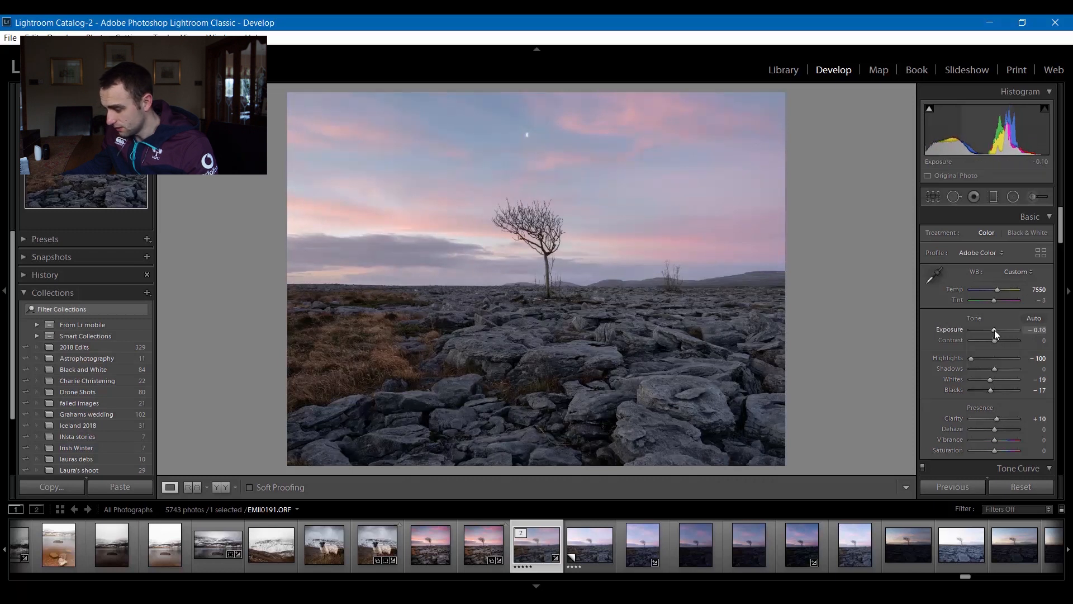
drag(995, 341, 997, 341)
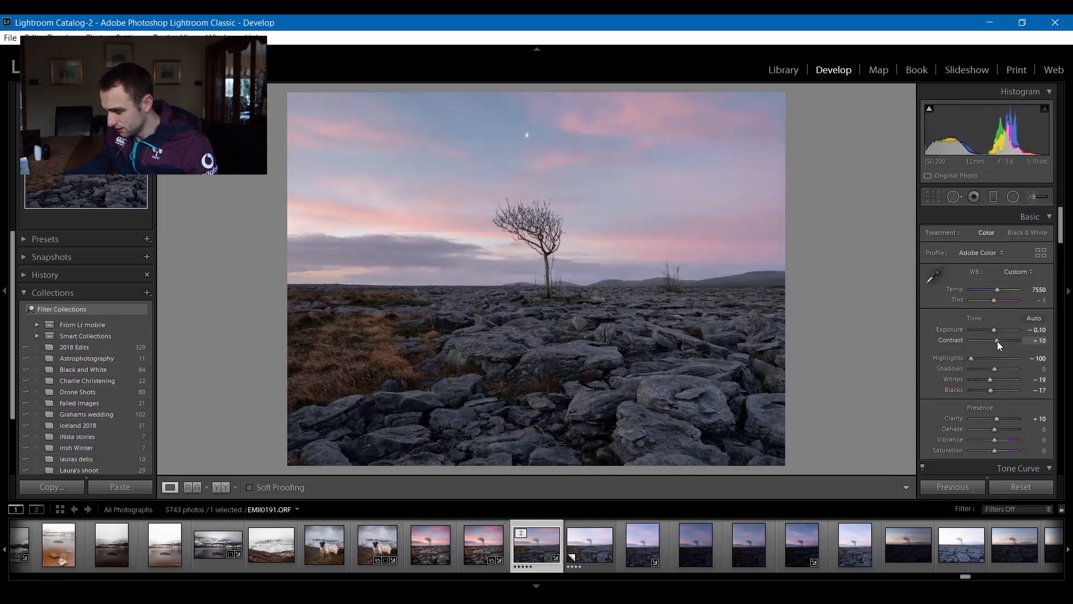
Step: Switch to the virtual copy of the tree photo and raise its Exposure to +0.50
key(ctrl+apostrophe)
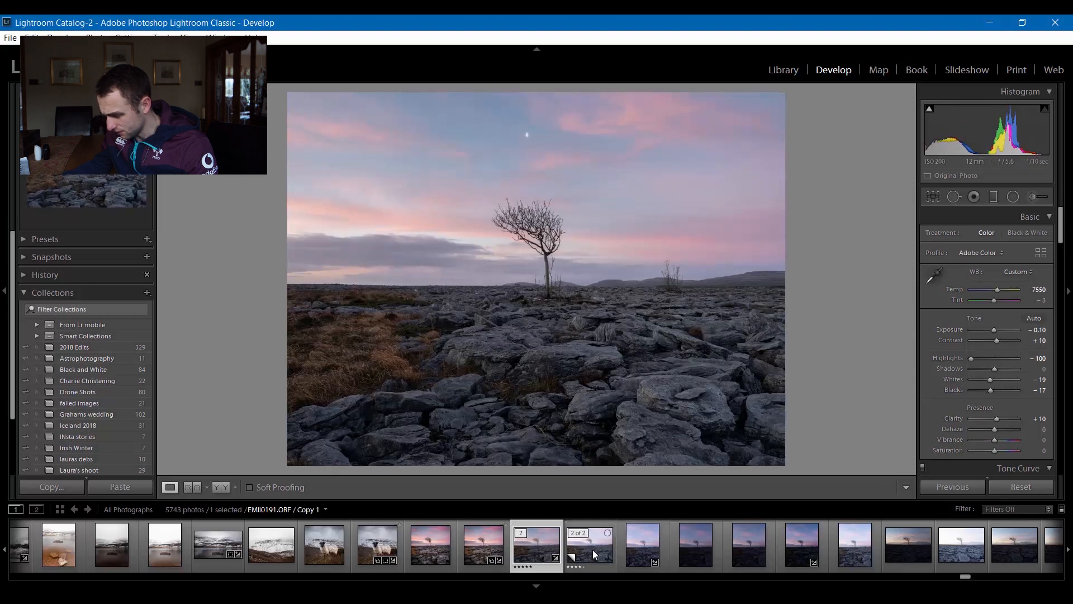
key(ctrl+shift+r)
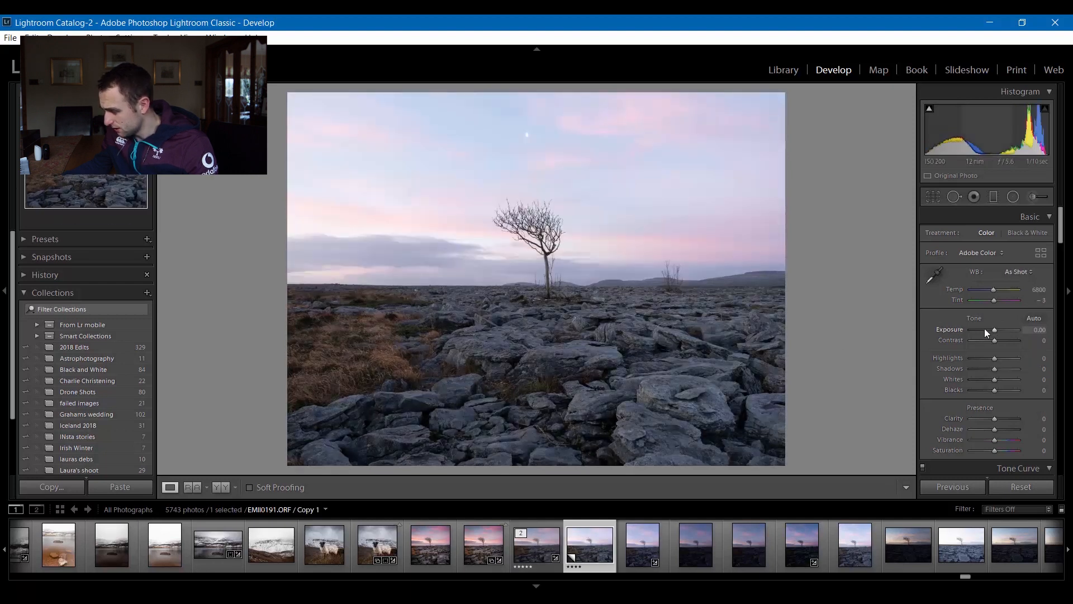
drag(994, 328, 996, 328)
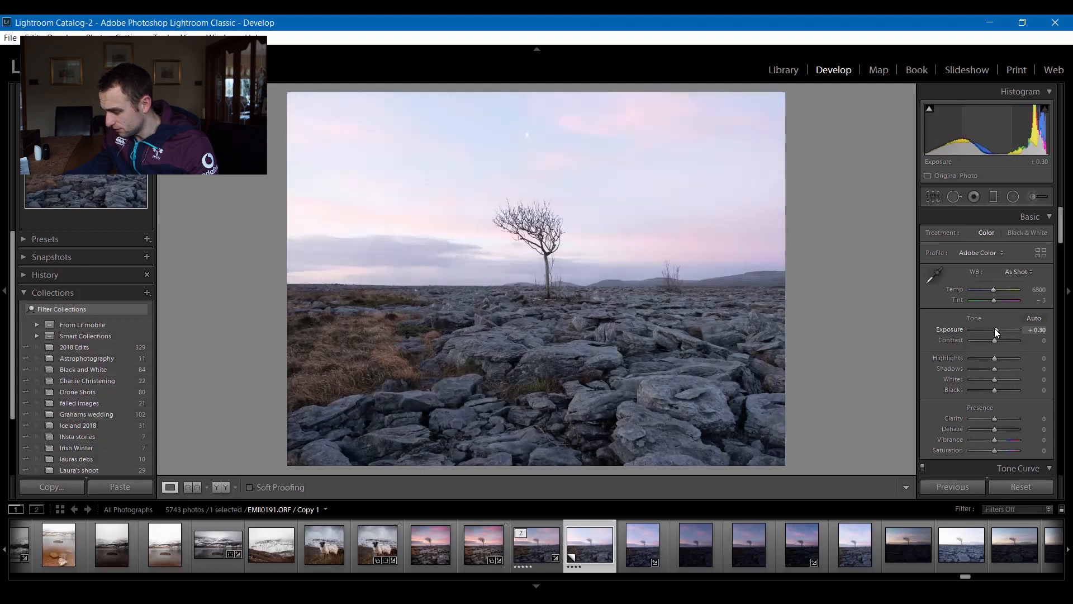
key(Up)
key(Up)
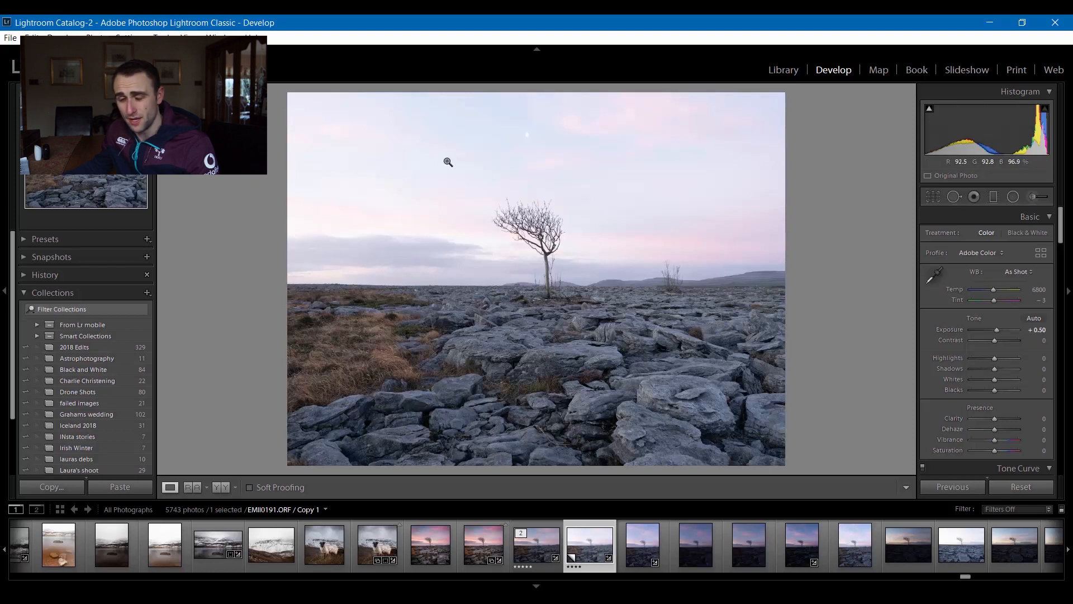
Step: Set the virtual copy's Contrast to +21, Shadows to +33, Blacks to −33, Temp to 7800 and Highlights to +36
drag(995, 340, 997, 370)
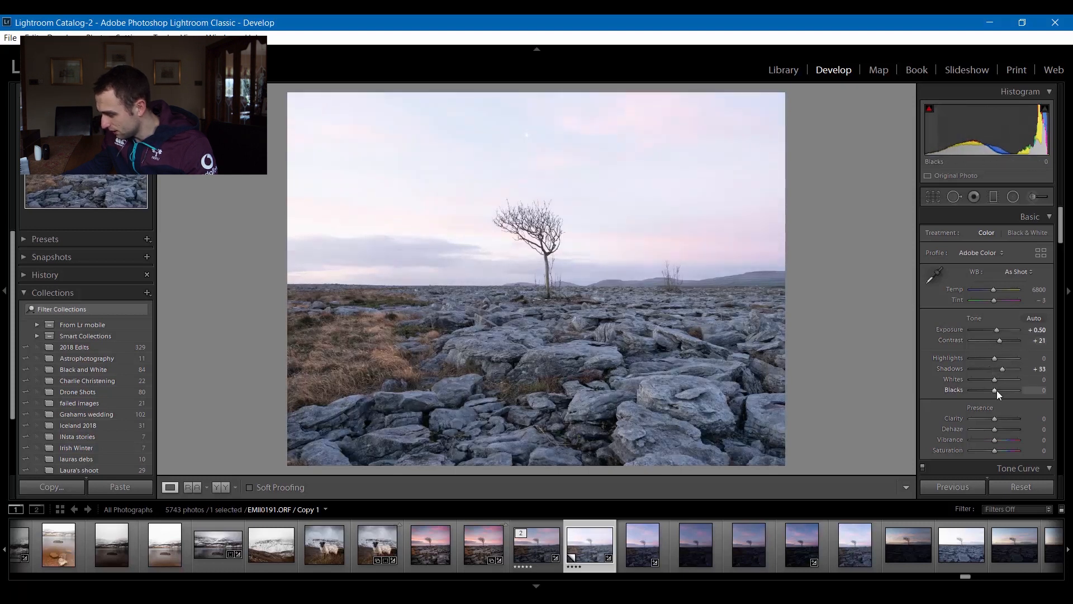
drag(990, 391, 987, 391)
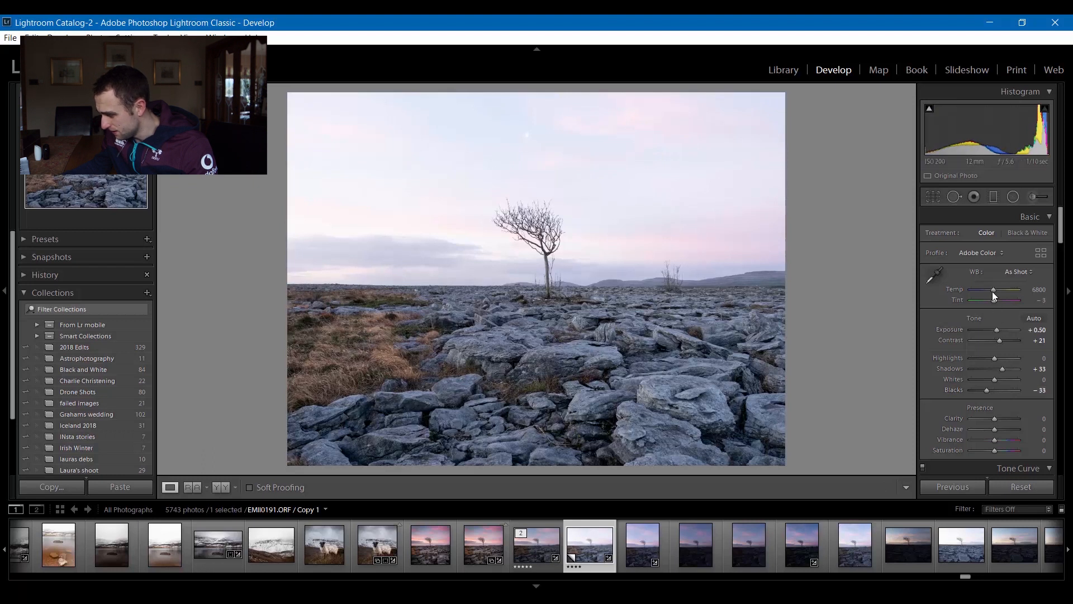
drag(992, 290, 997, 290)
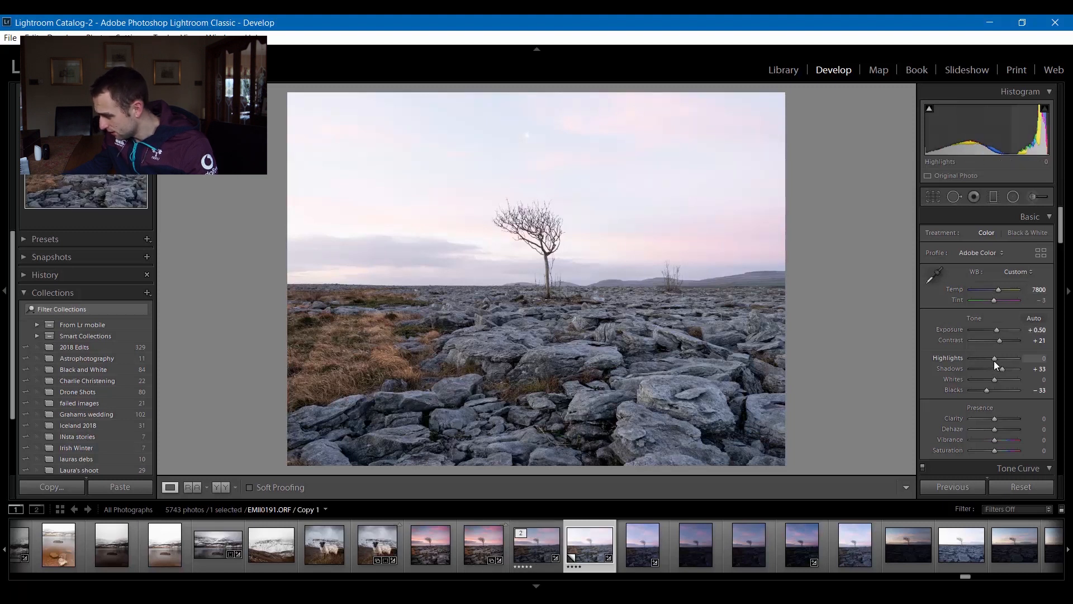
drag(989, 360, 1003, 361)
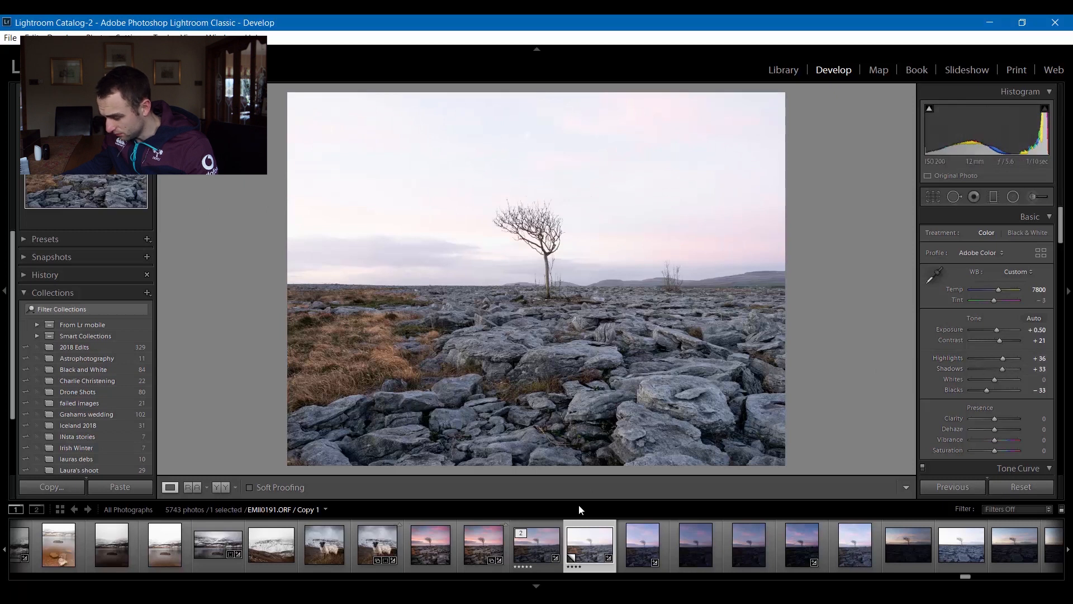
Step: Return to the original 5-star photo and increase its Contrast to +26
key(Left)
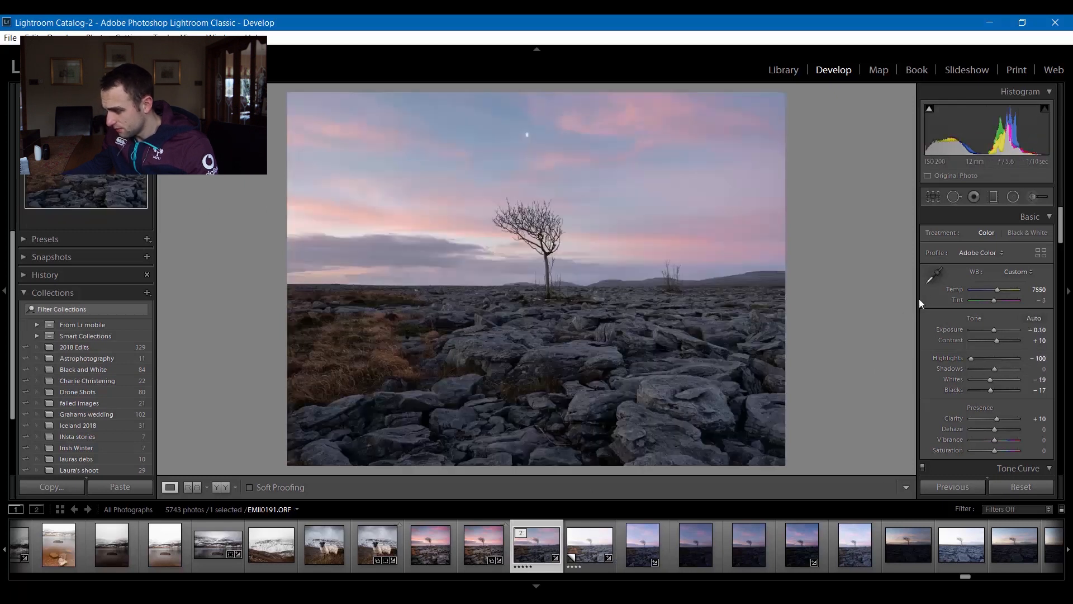
drag(994, 339, 998, 342)
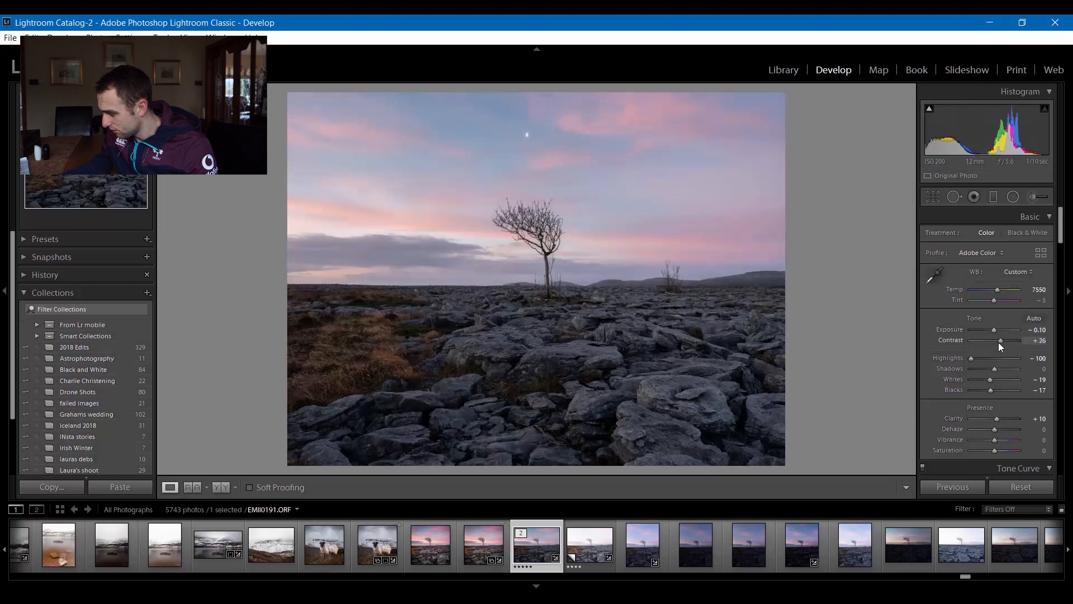
Step: Select both the original photo and its virtual copy and open them together as layers in Photoshop
click(594, 541)
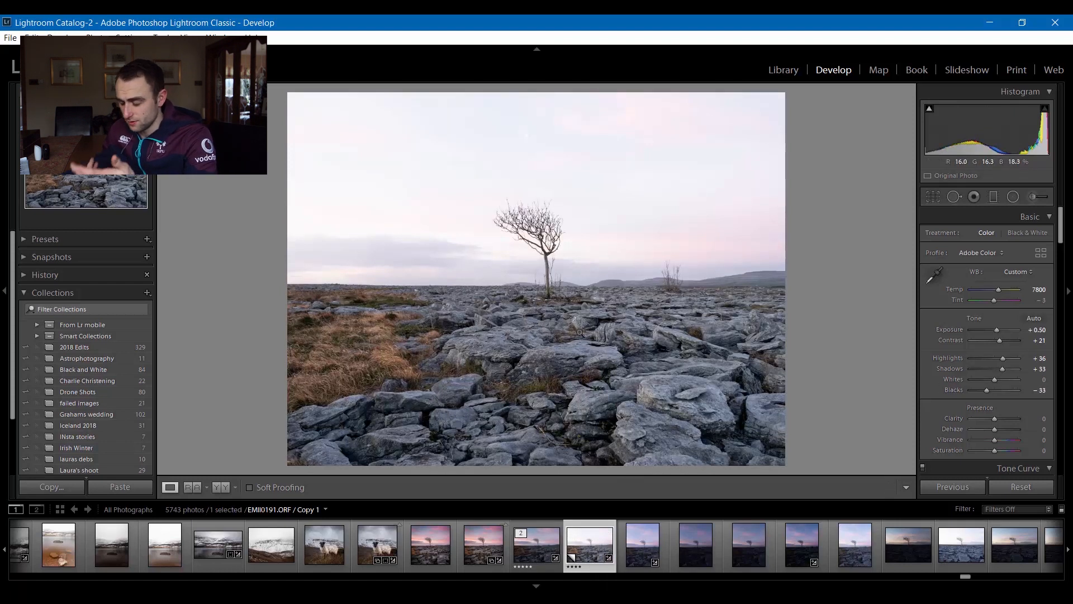
ctrl+click(534, 553)
right_click(536, 557)
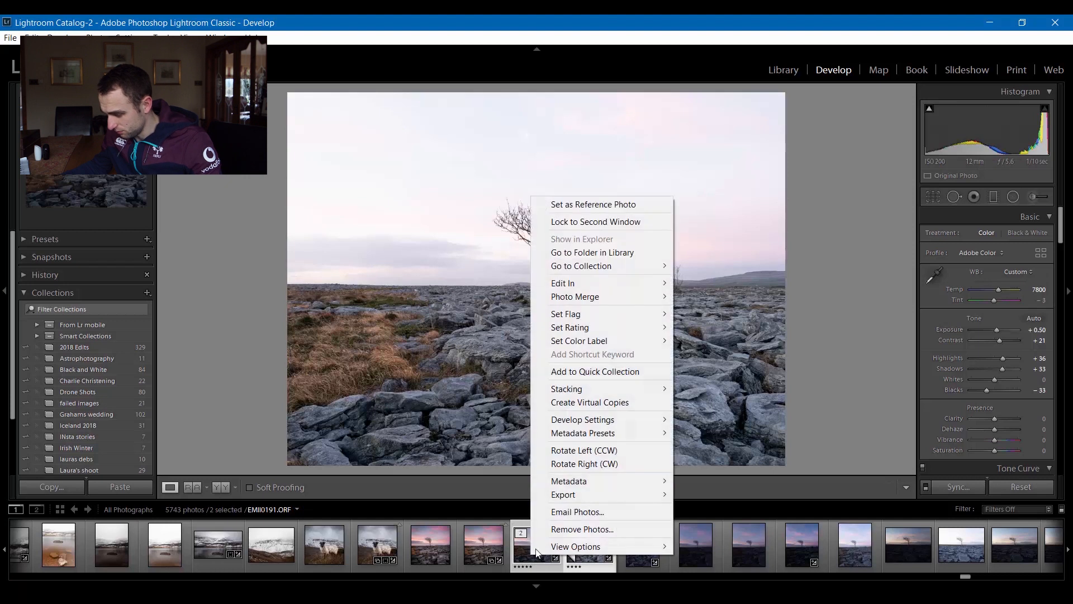
mouse_move(656, 285)
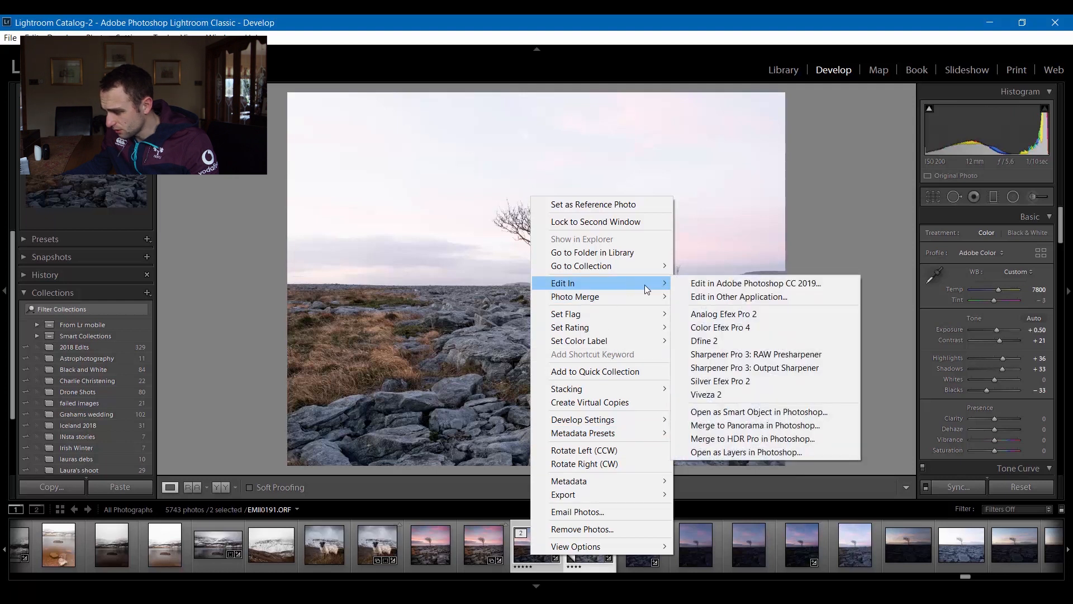
click(750, 452)
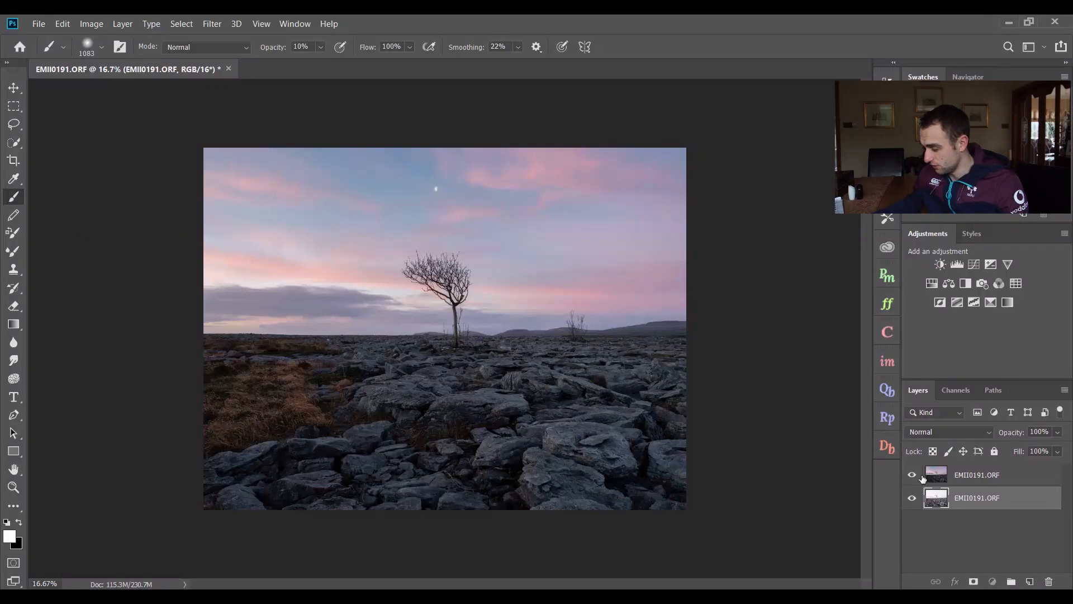
Step: Toggle the upper layer's visibility repeatedly to compare the darker sky version with the brighter foreground version
click(922, 478)
click(917, 477)
click(918, 478)
click(917, 477)
click(918, 477)
click(918, 477)
click(917, 477)
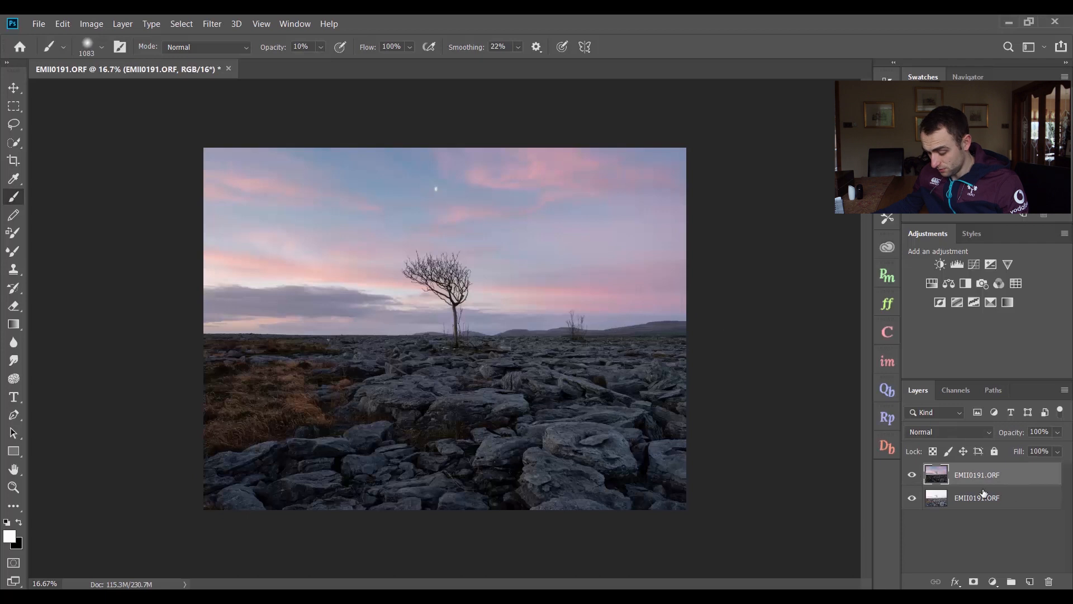
shift+click(999, 499)
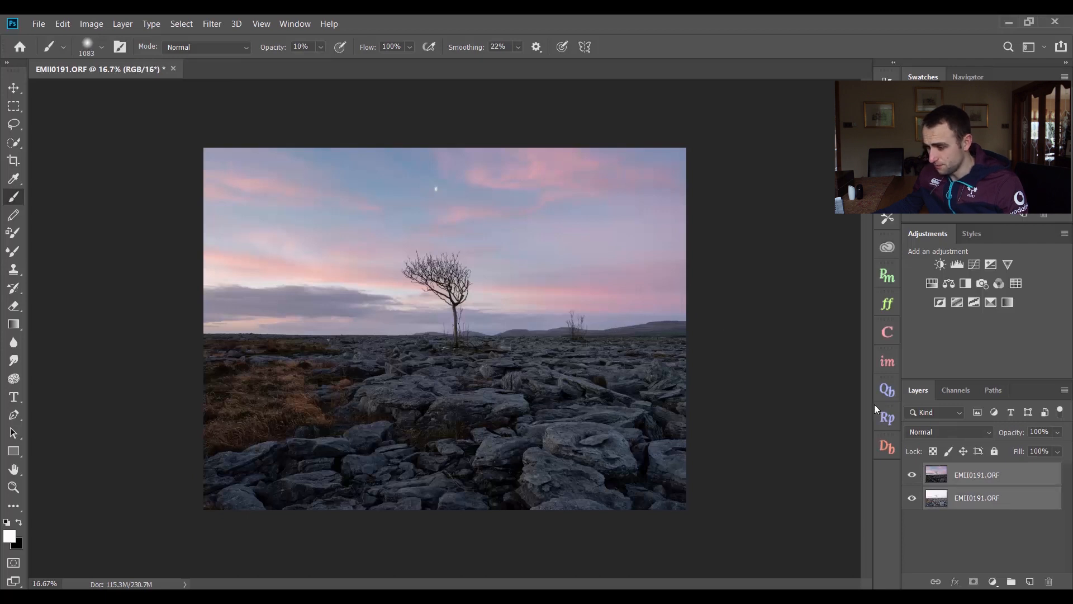
click(63, 24)
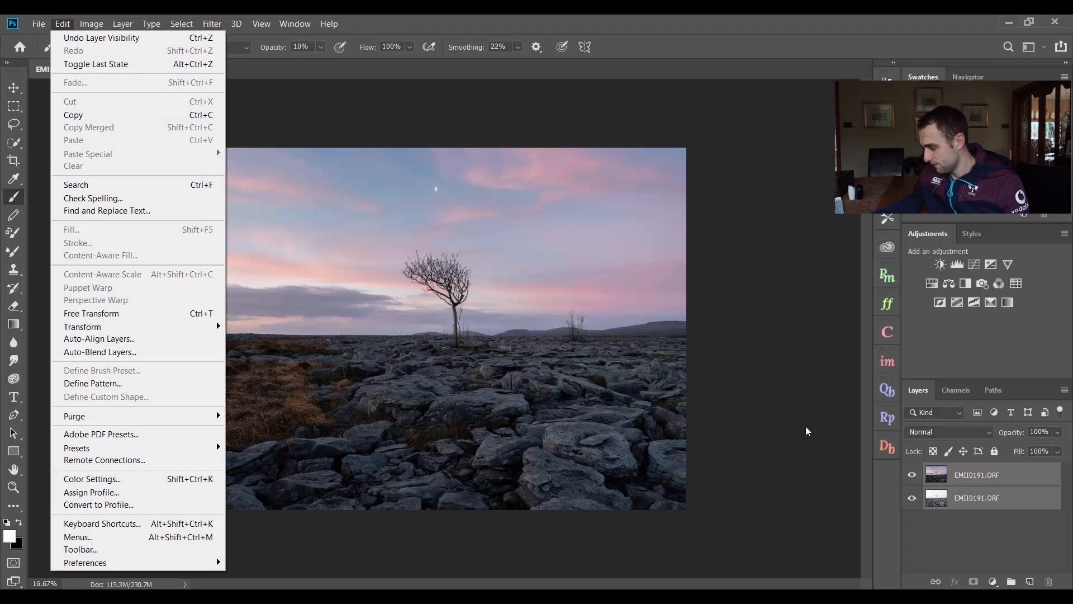
click(957, 478)
click(971, 504)
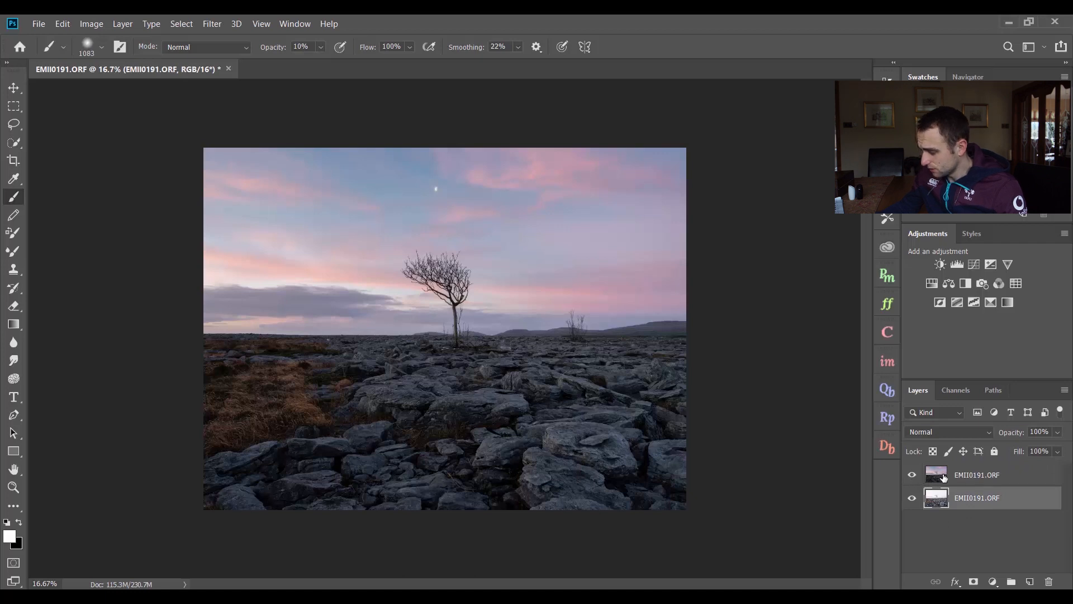
click(968, 480)
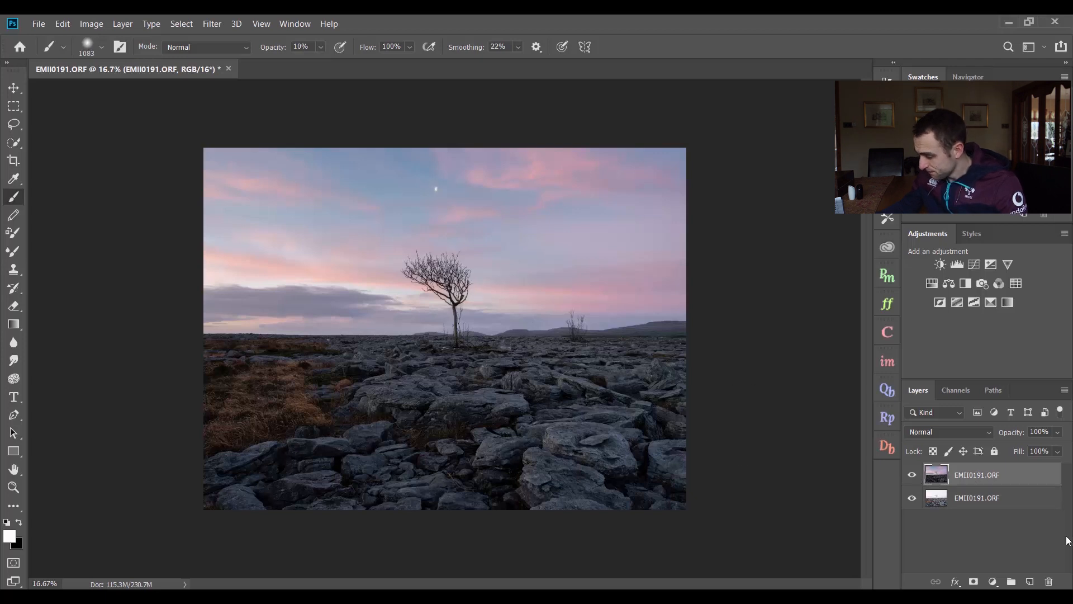
Step: Try a layer mask inverted to black on the upper layer and delete the mask again
click(974, 582)
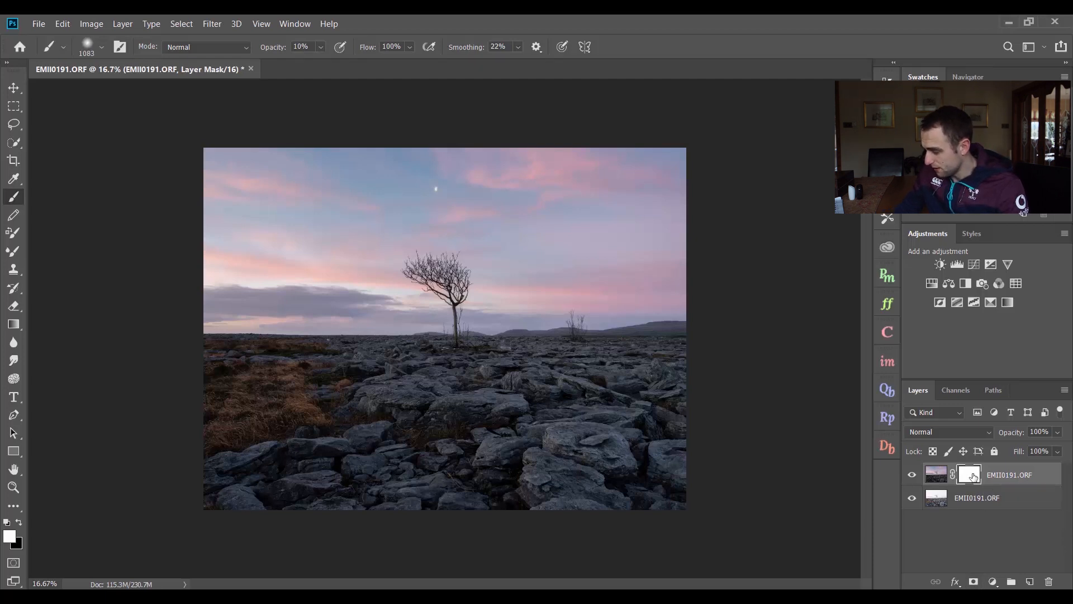
key(ctrl+i)
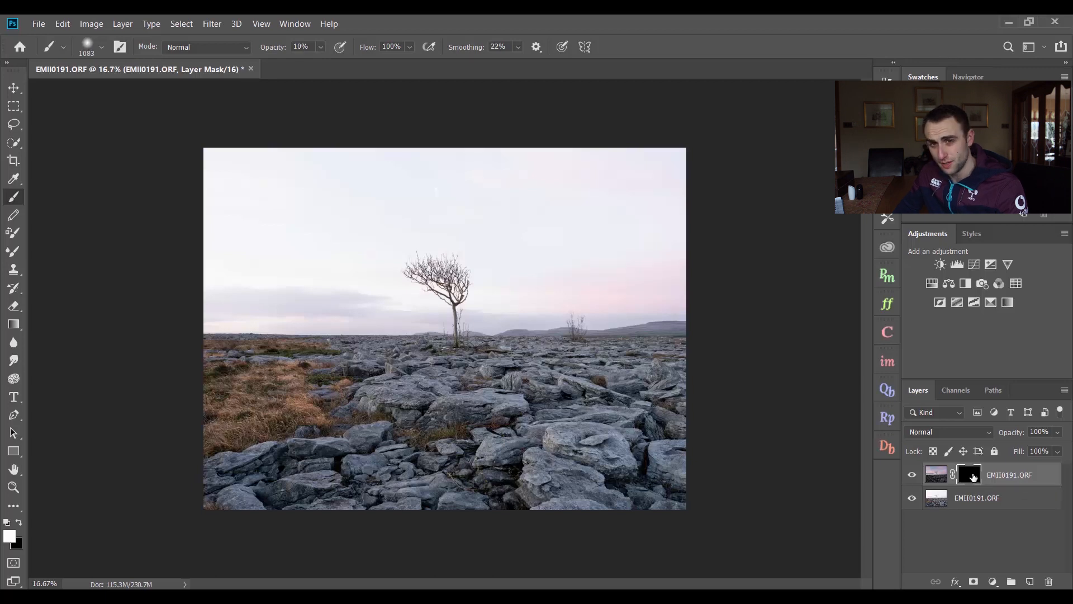
drag(973, 477, 1056, 583)
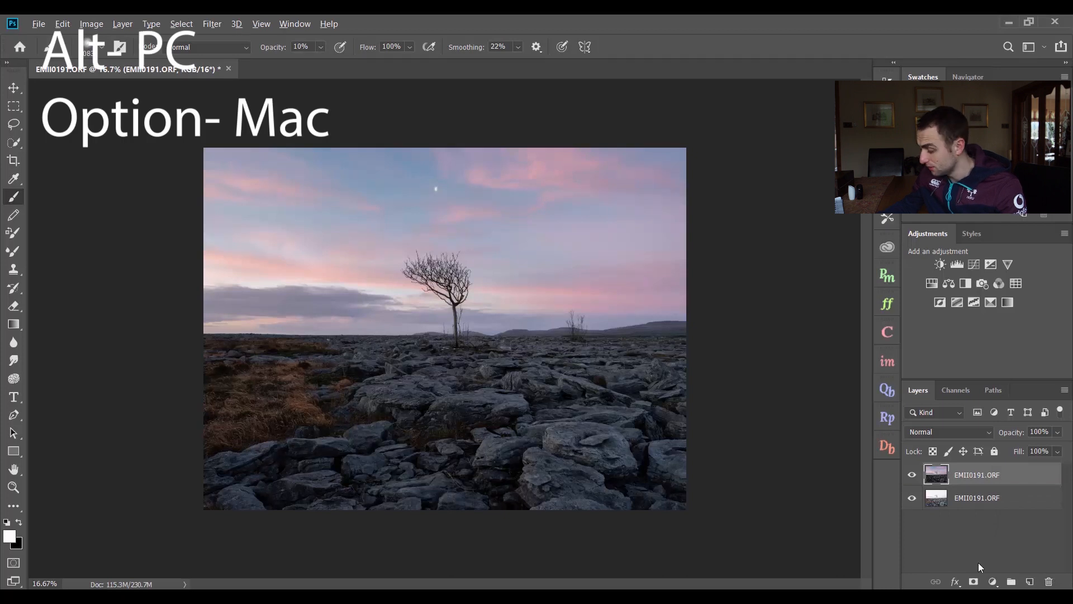
Step: Add a black mask to the upper layer and paint the sky white with a large soft round brush at 100% opacity
alt+click(973, 582)
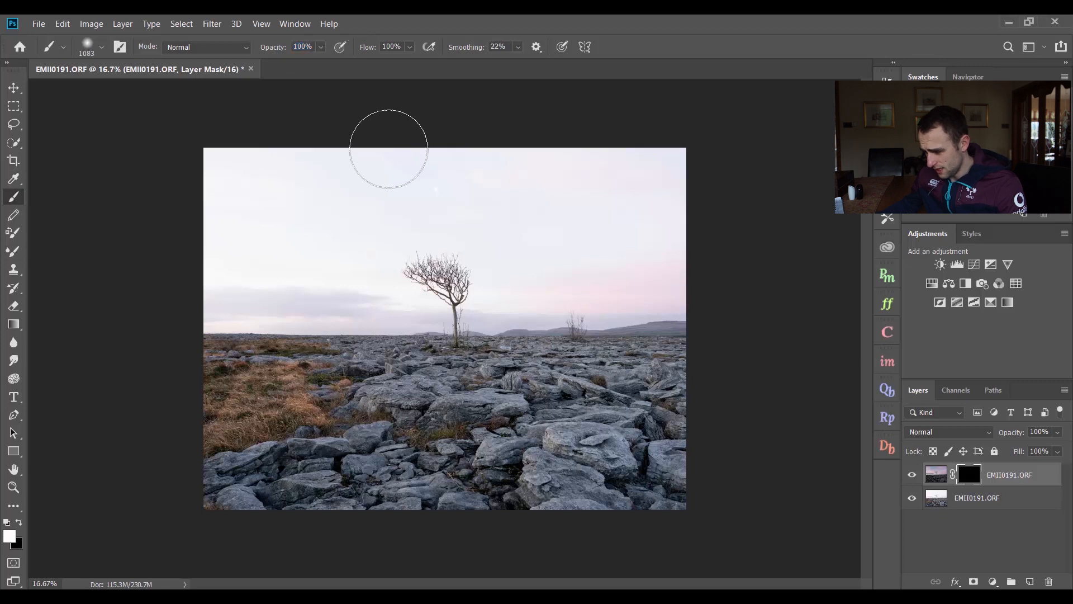
right_click(339, 267)
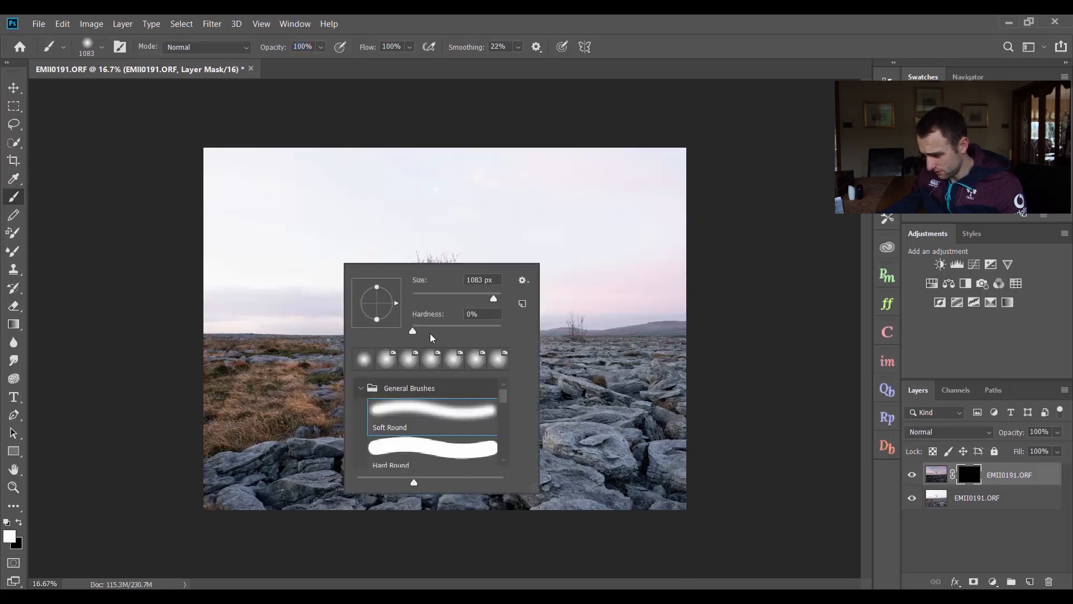
drag(259, 185, 289, 193)
mouse_move(414, 186)
mouse_down()
mouse_move(298, 189)
mouse_move(159, 170)
mouse_move(558, 190)
mouse_move(745, 174)
mouse_move(584, 168)
mouse_move(177, 198)
mouse_move(183, 227)
mouse_move(346, 236)
mouse_move(655, 241)
mouse_move(723, 224)
mouse_move(439, 263)
mouse_move(132, 269)
mouse_move(173, 288)
mouse_move(783, 288)
mouse_up()
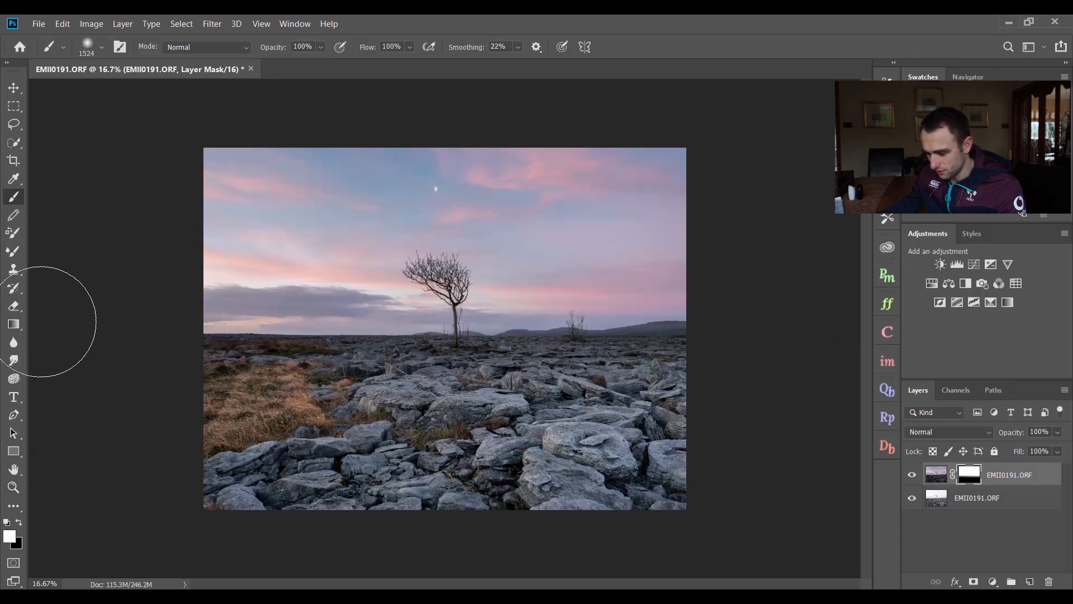
Step: Paint black on the upper layer's mask across the grass and rocks below the horizon to reveal the brighter foreground
click(19, 523)
drag(232, 386, 207, 383)
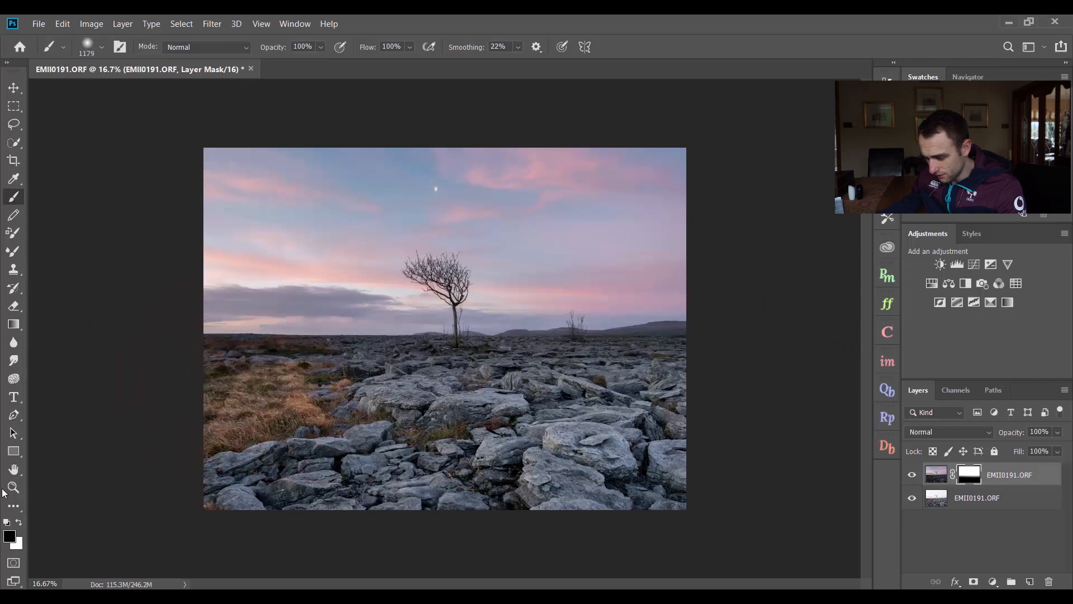
click(14, 487)
drag(238, 350, 279, 352)
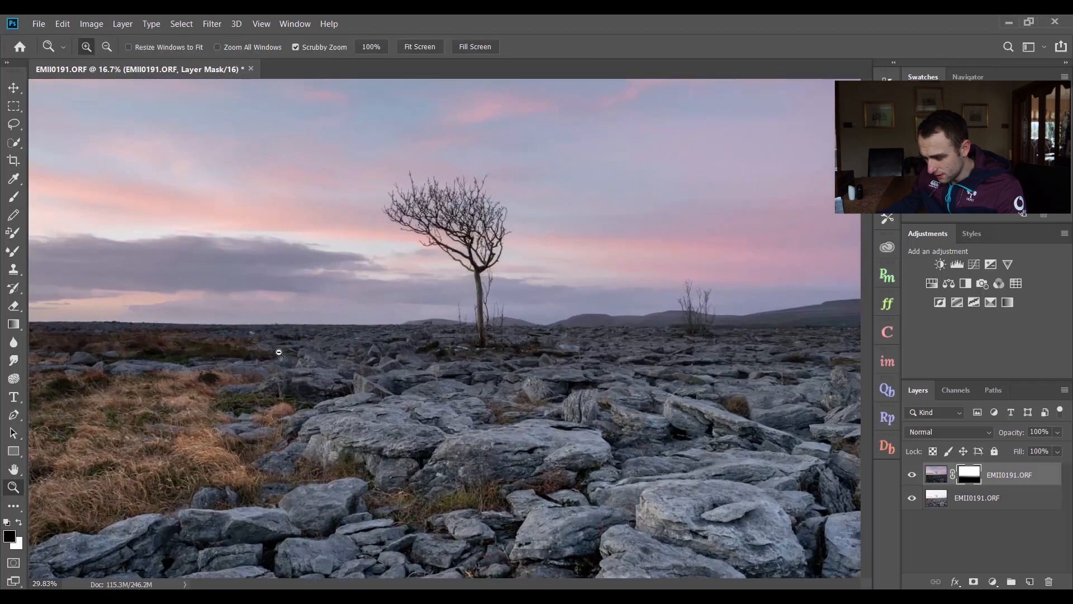
click(415, 47)
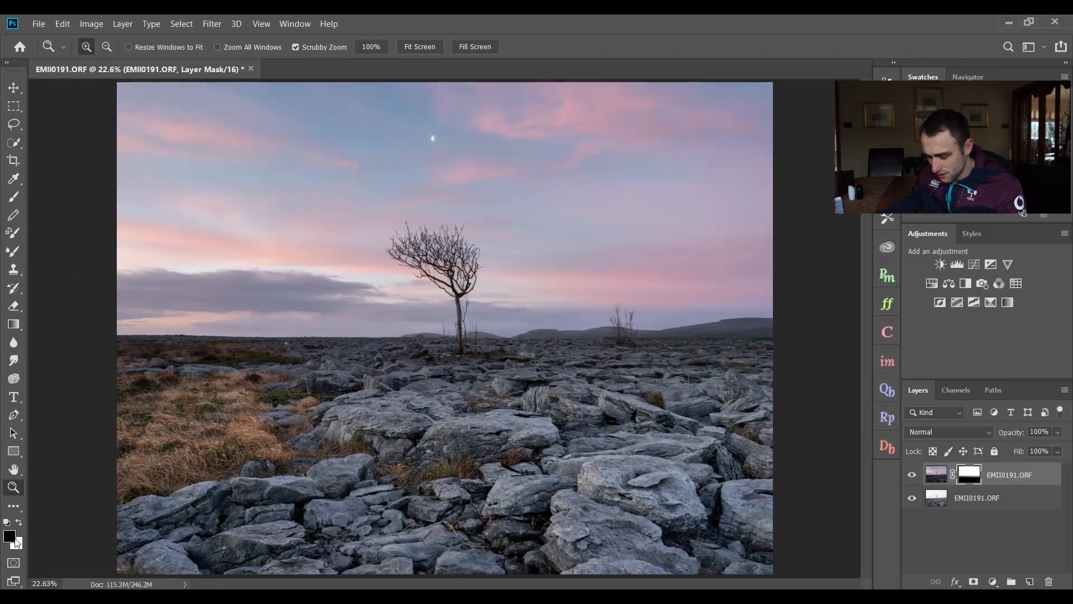
click(13, 197)
drag(218, 410, 152, 415)
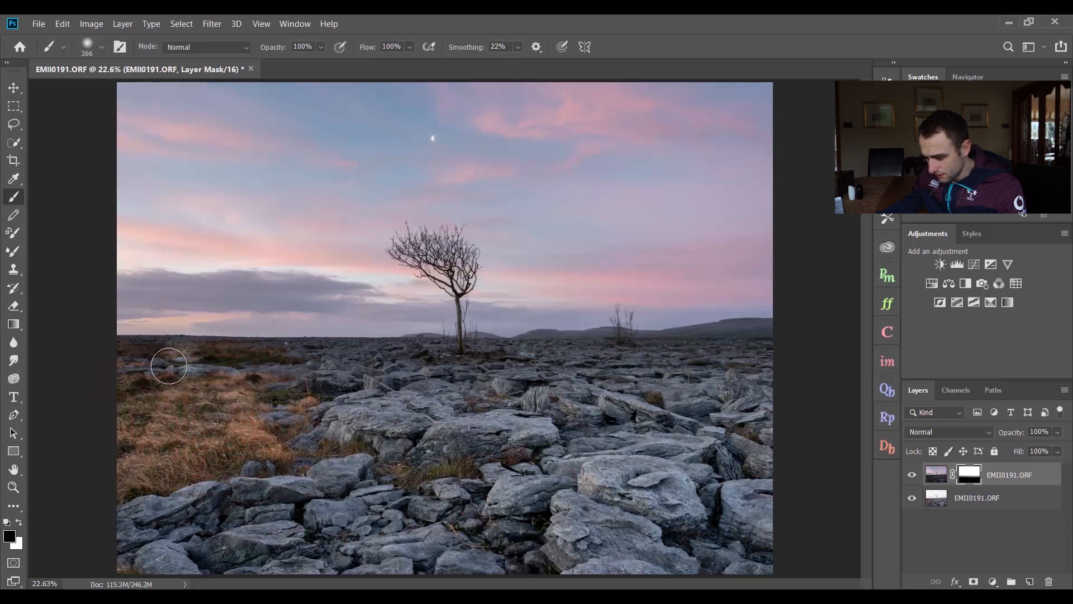
mouse_move(176, 356)
mouse_down()
mouse_move(485, 362)
mouse_move(767, 330)
mouse_move(763, 340)
mouse_move(77, 318)
mouse_move(455, 346)
mouse_move(836, 357)
mouse_move(64, 347)
mouse_move(240, 368)
mouse_up()
mouse_move(307, 394)
mouse_down()
mouse_move(253, 389)
mouse_move(836, 367)
mouse_up()
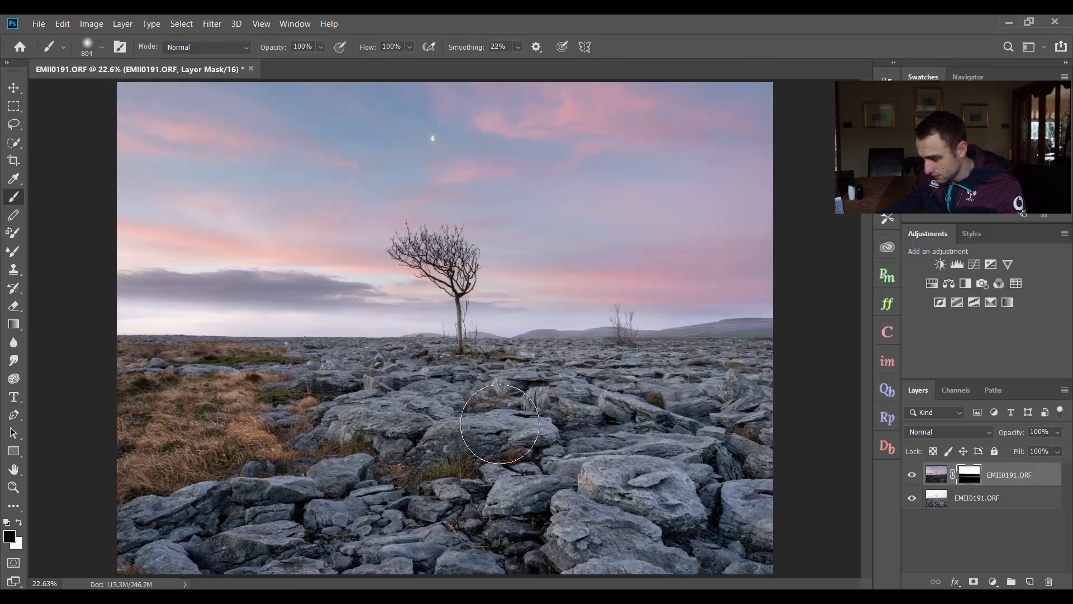
Step: Restore the darker sky above the horizon on the mask with white at up to 49% brush opacity, ending with black at 16%
drag(269, 51, 231, 64)
click(20, 522)
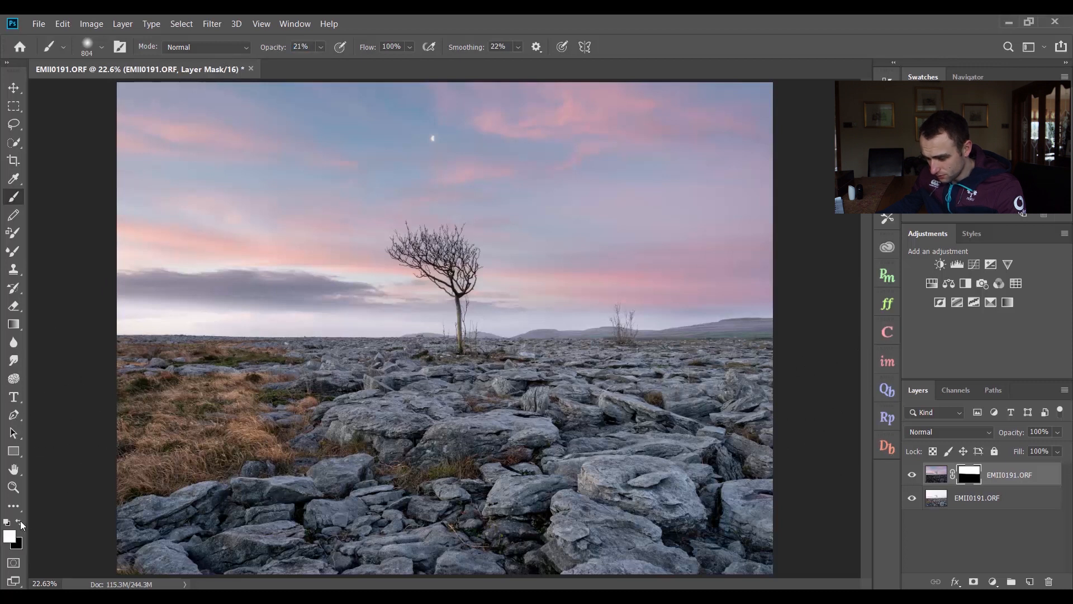
drag(286, 51, 304, 51)
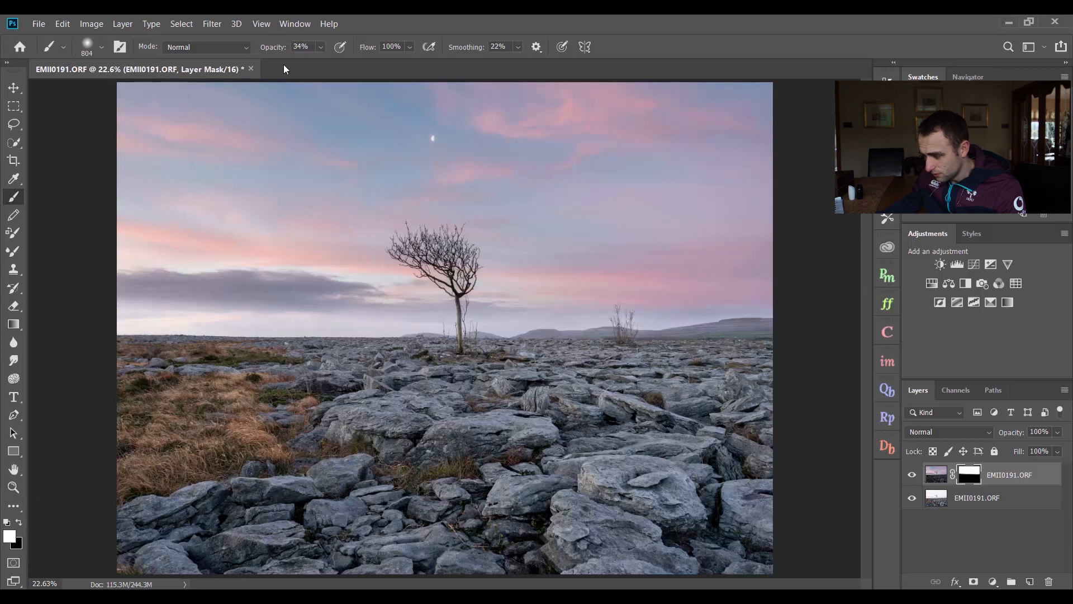
drag(277, 51, 283, 52)
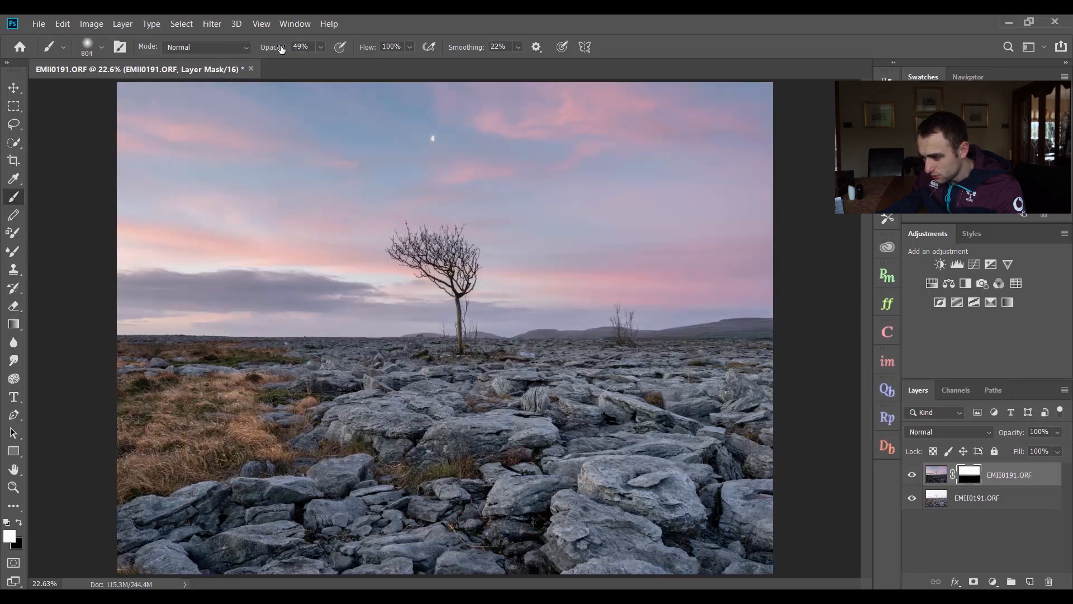
drag(262, 54, 259, 54)
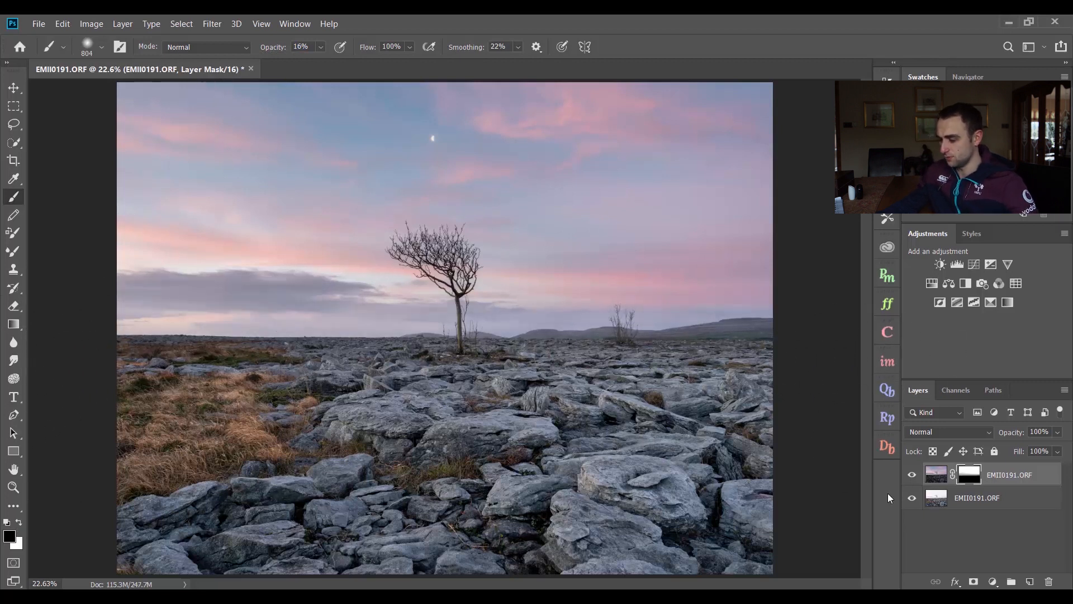
Step: Compare the blend with the upper layer hidden and shown, and examine the tree and horizon up close
click(912, 476)
click(911, 476)
click(911, 476)
click(912, 476)
click(911, 476)
click(911, 476)
click(912, 477)
click(912, 476)
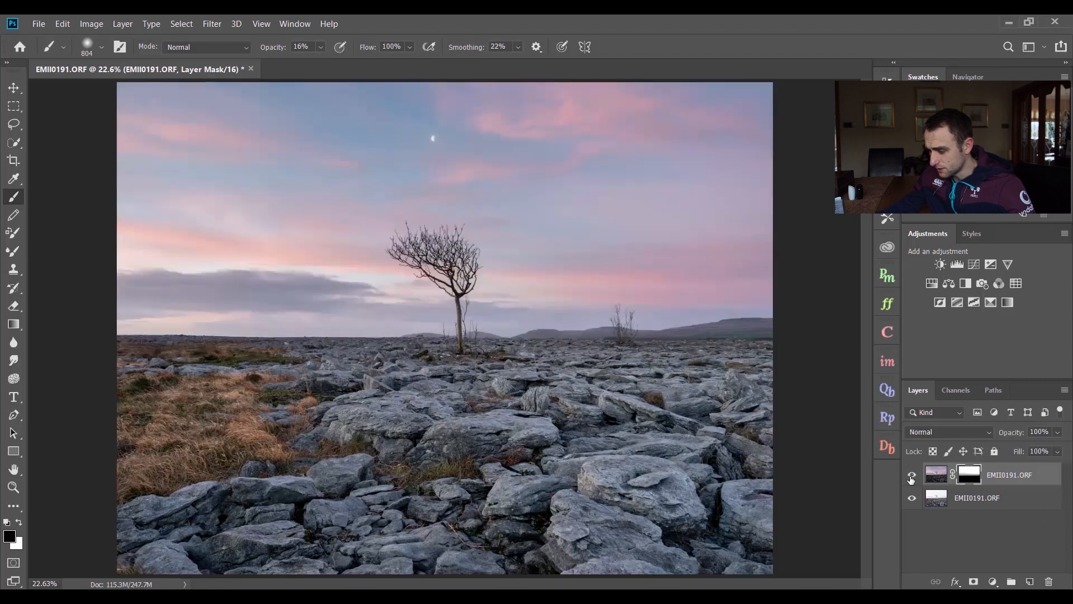
click(14, 486)
drag(445, 258, 478, 393)
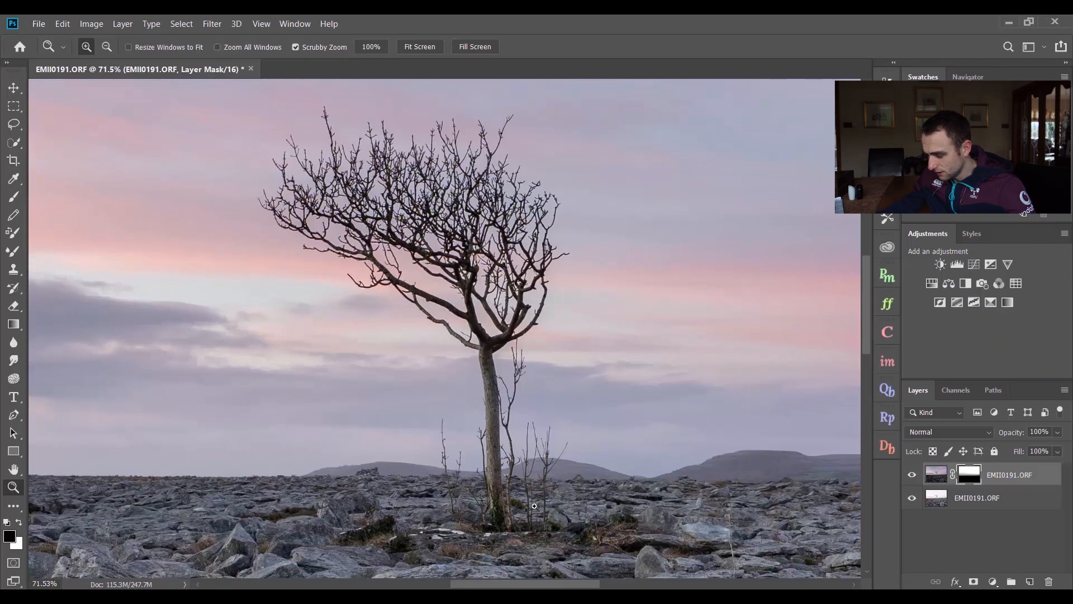
click(414, 48)
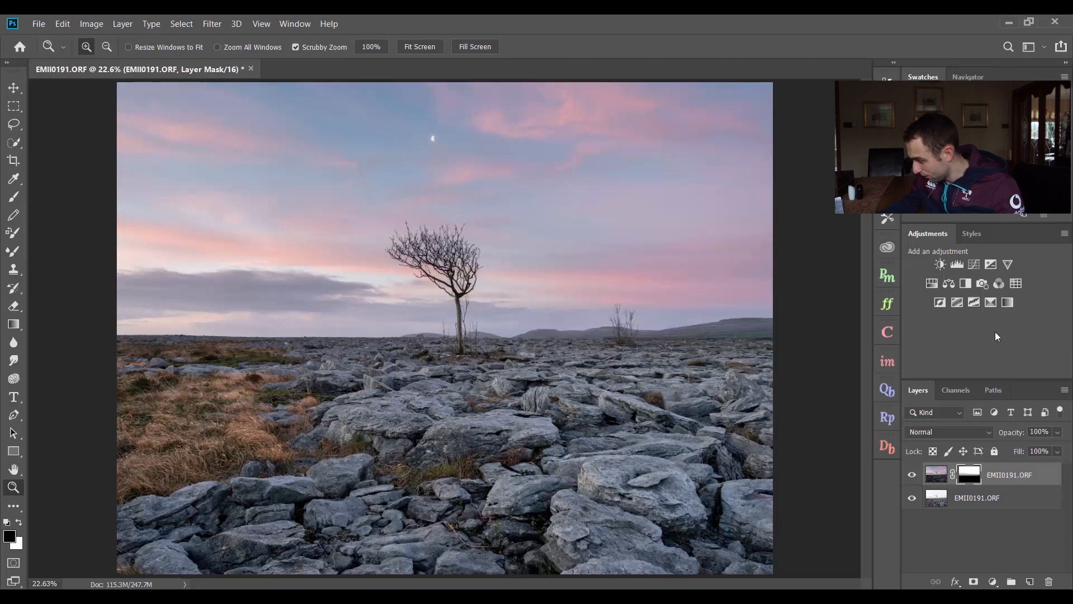
Step: Add a Curves adjustment clipped to the upper sky layer, pull its highlights and shadows down slightly, and compare before and after
click(975, 262)
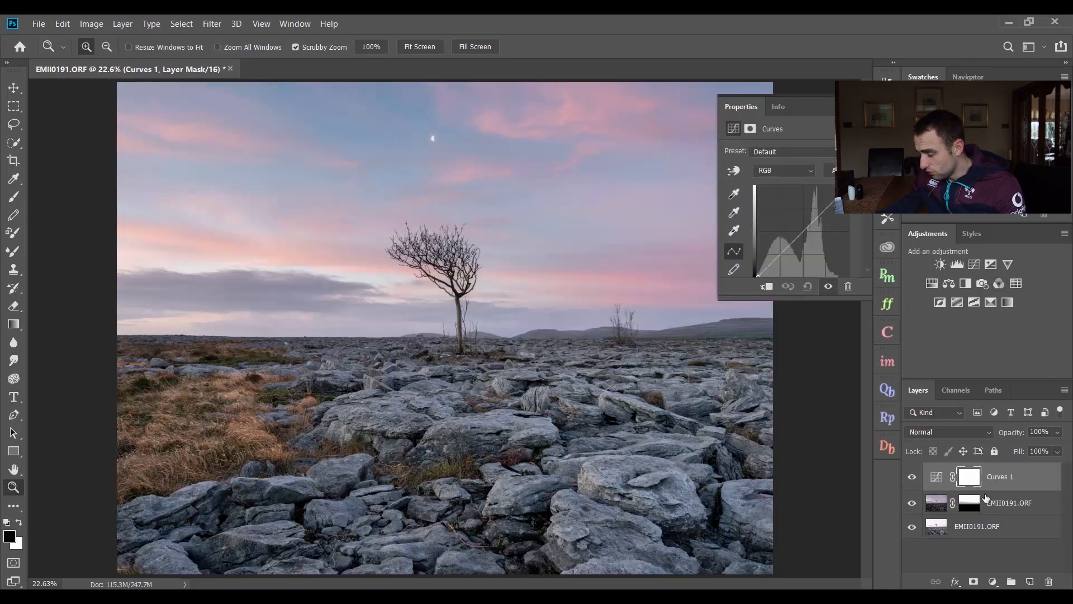
key(alt)
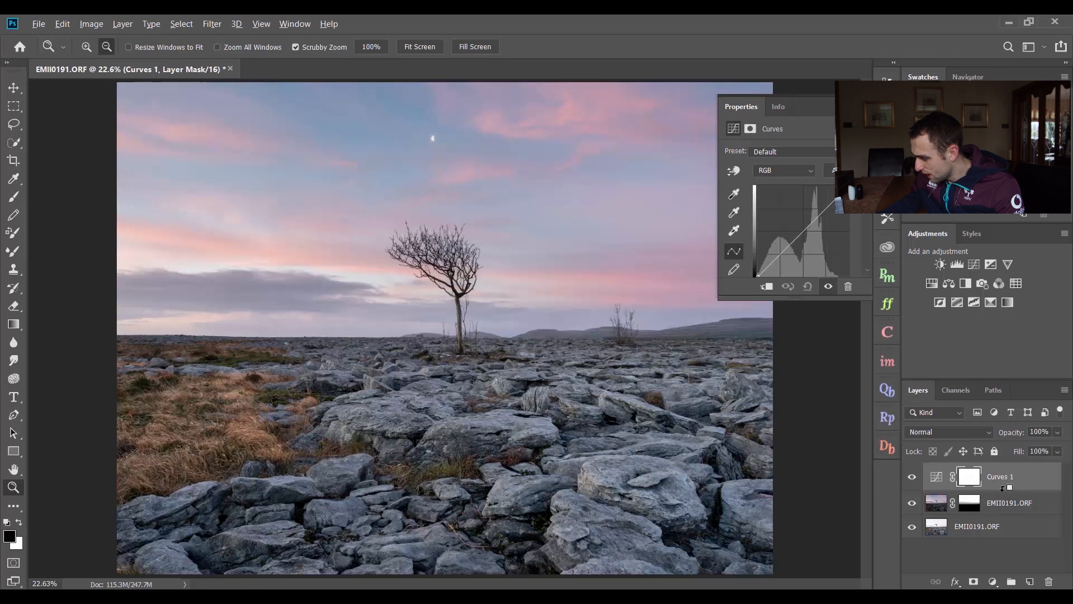
alt+click(962, 489)
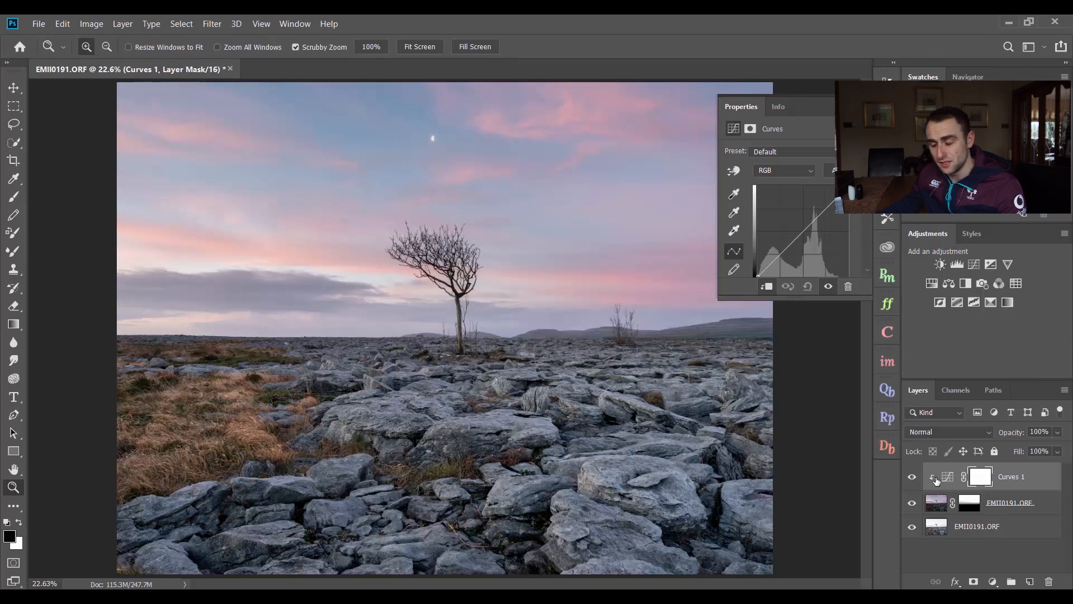
drag(849, 187, 831, 207)
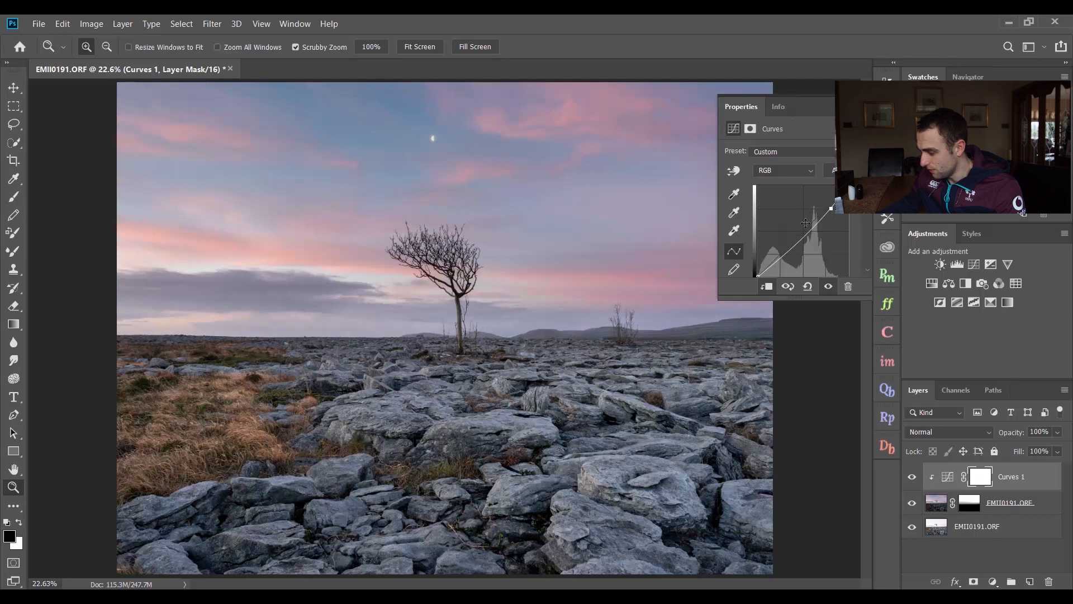
drag(778, 259, 775, 259)
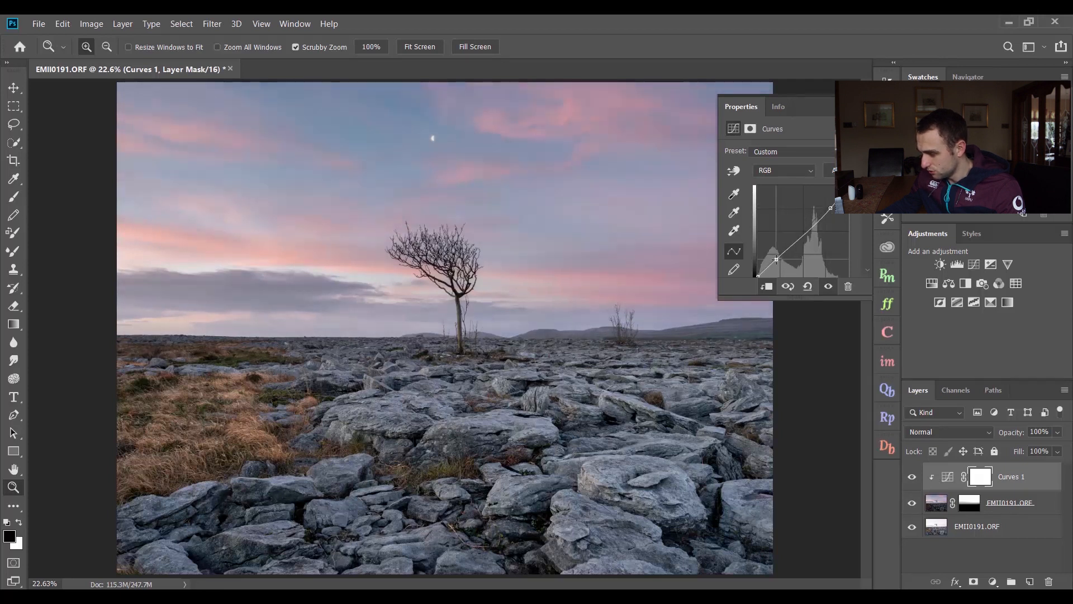
drag(777, 260, 776, 261)
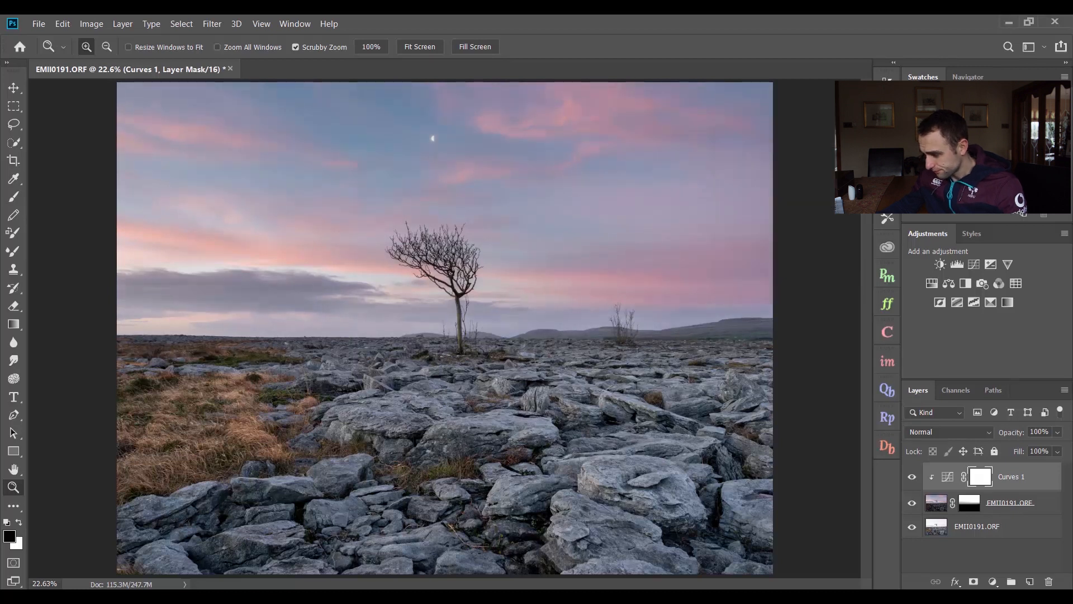
click(910, 476)
click(909, 477)
click(909, 477)
click(909, 476)
Step: Add a second Curves adjustment clipped to the bottom foreground layer, lower its highlights and shadows slightly, and compare before and after
click(993, 526)
click(972, 266)
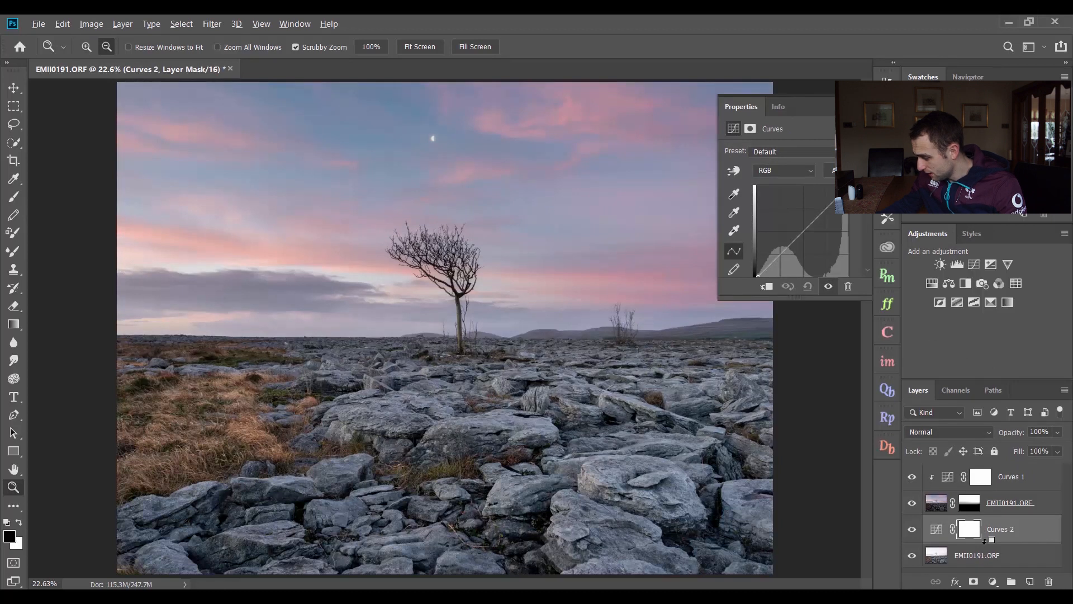
alt+click(986, 537)
drag(831, 203, 830, 209)
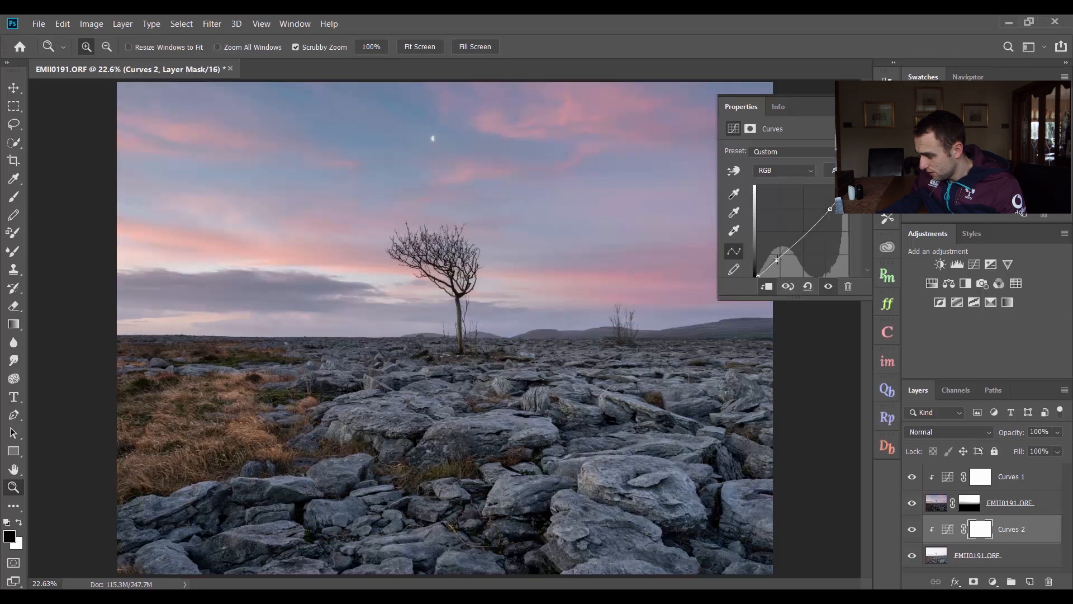
drag(777, 259, 777, 259)
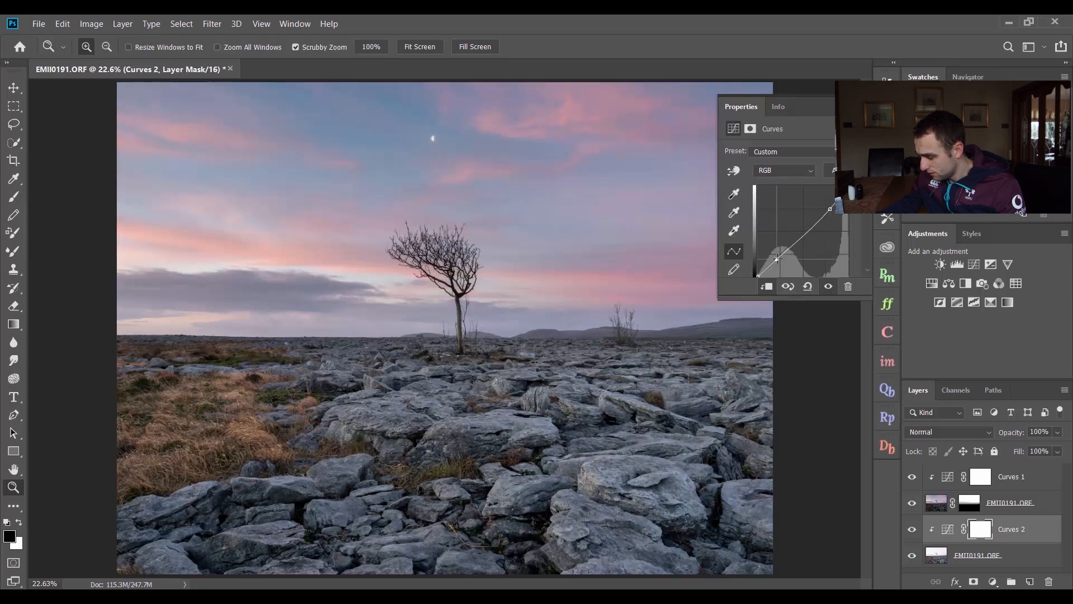
click(913, 530)
click(912, 530)
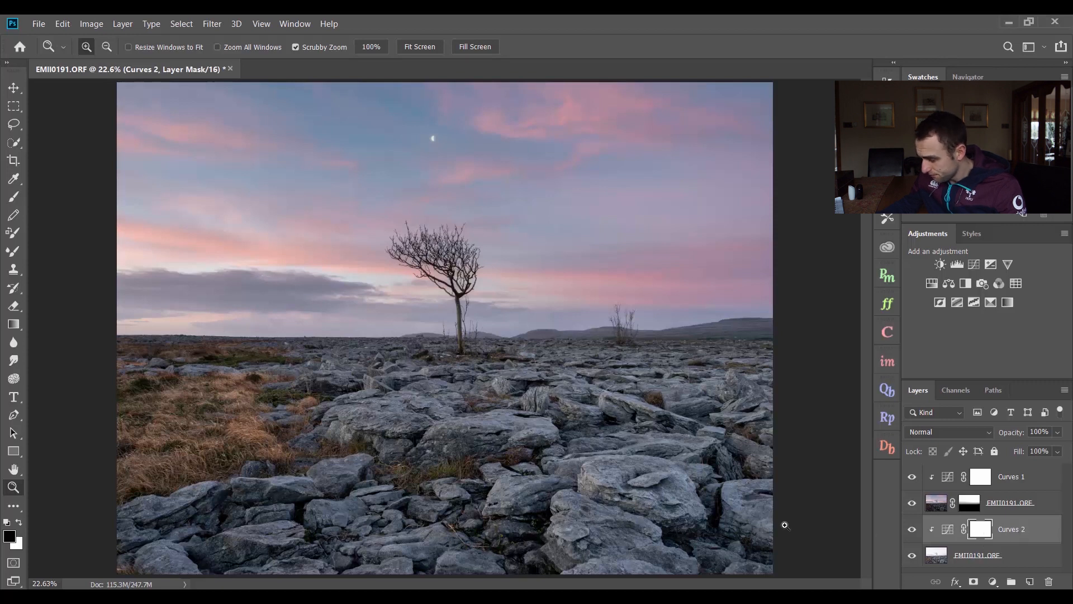
Step: Set up the Dodge tool with a 456-pixel brush, 11% exposure and the Midtones range
click(14, 505)
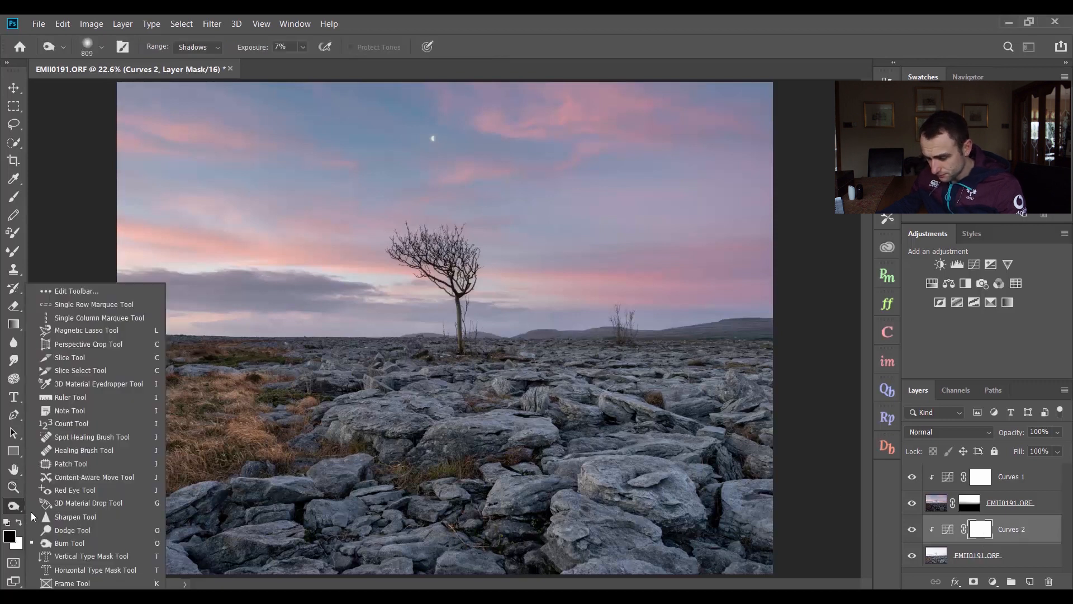
click(61, 532)
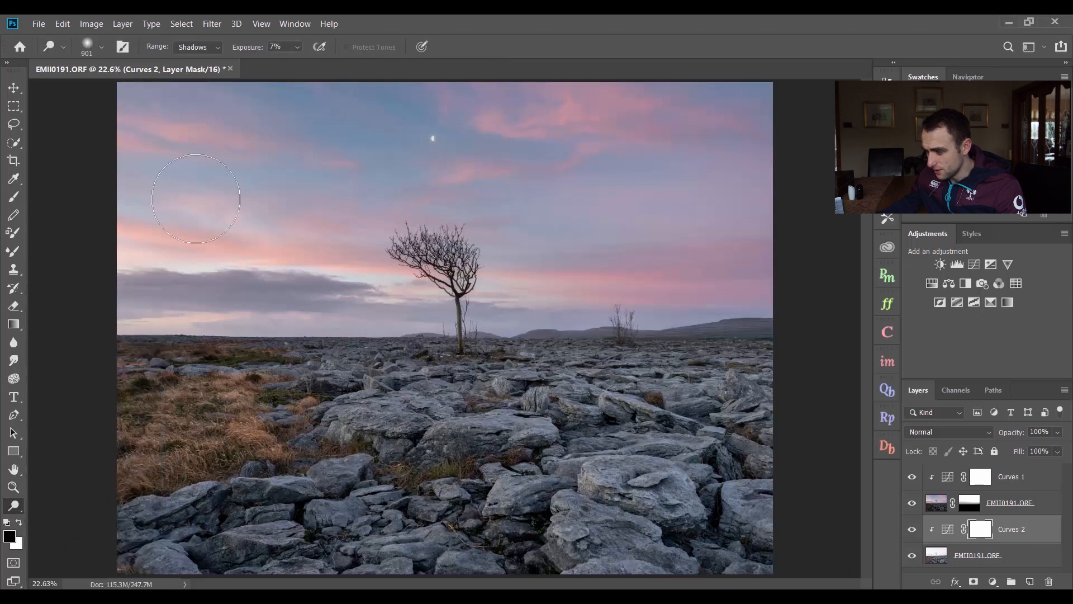
alt+right_click(481, 500)
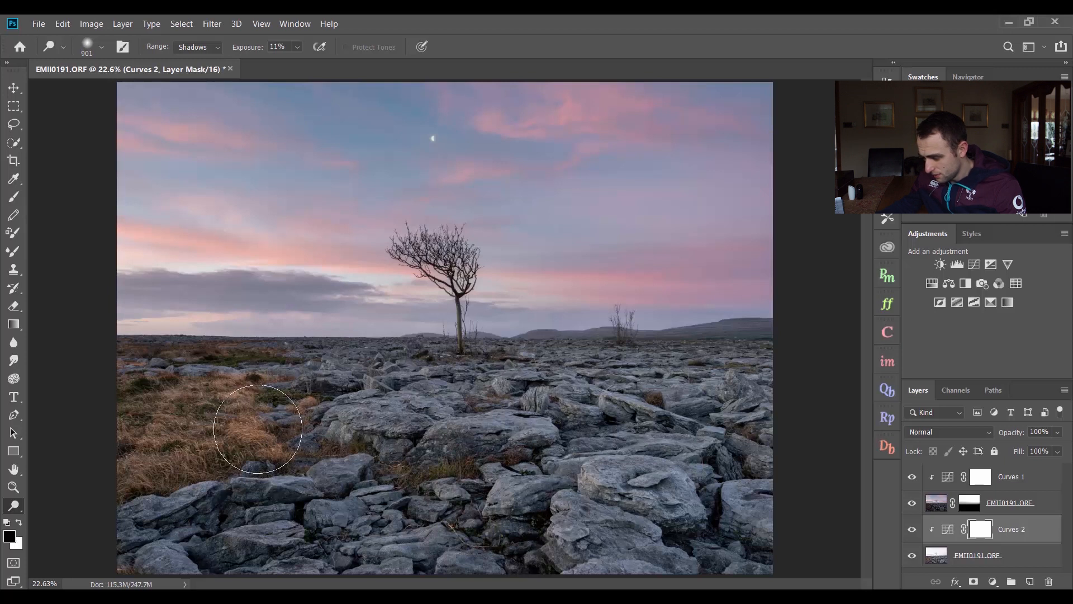
alt+right_click(439, 459)
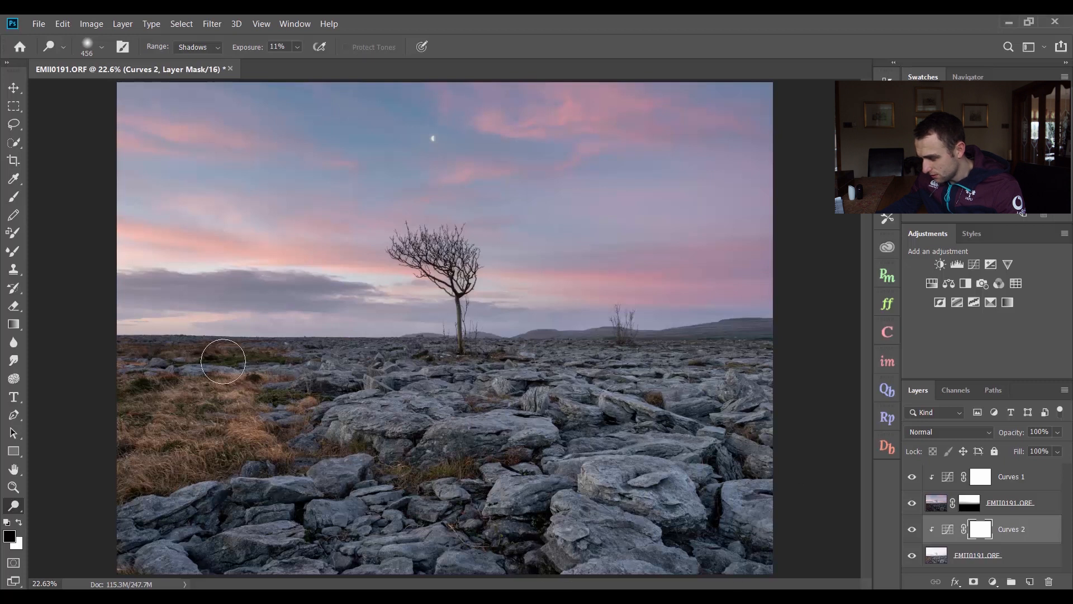
click(190, 47)
click(193, 71)
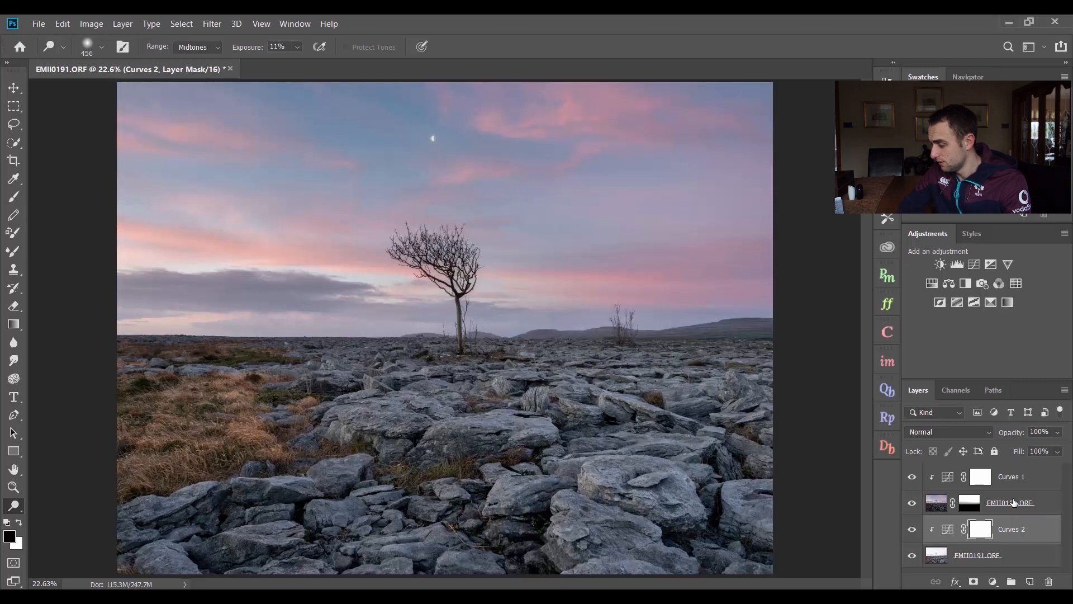
Step: Stamp all visible layers into a new merged layer at the top of the stack and compare it hidden and shown
key(ctrl+shift+alt+e)
drag(1006, 527, 921, 471)
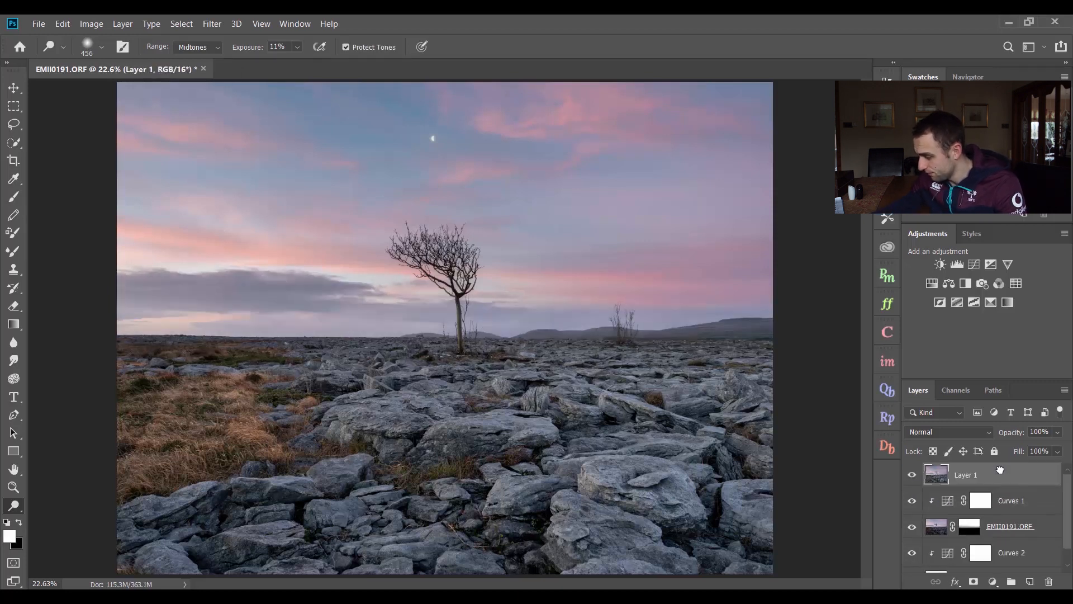
click(913, 474)
click(913, 473)
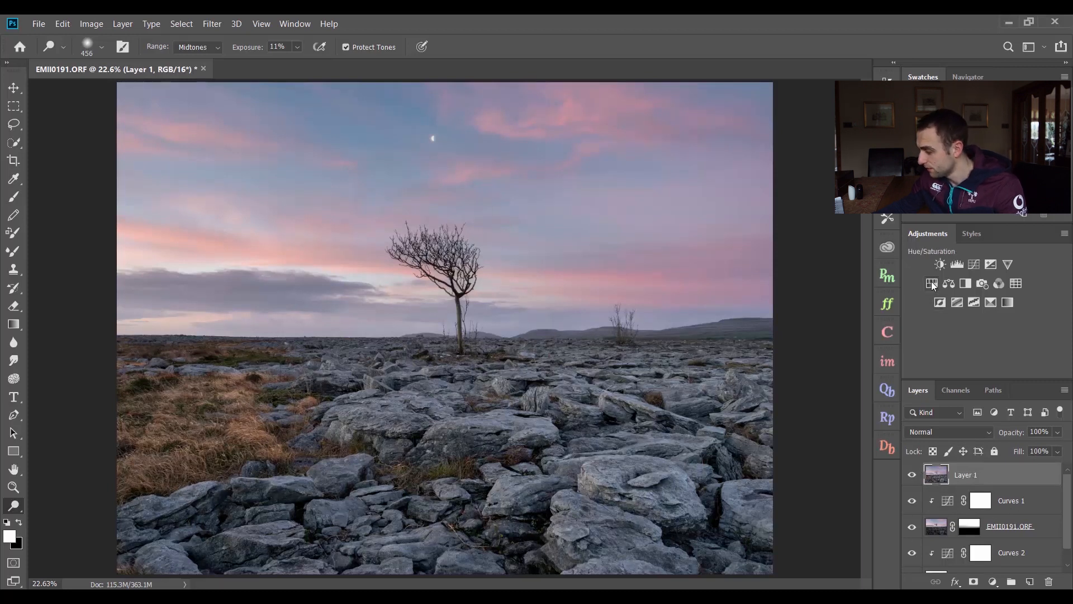
Step: Add a Color Balance adjustment with midtones Yellow–Blue at -5, and a Brightness/Contrast adjustment with slightly raised contrast
click(949, 283)
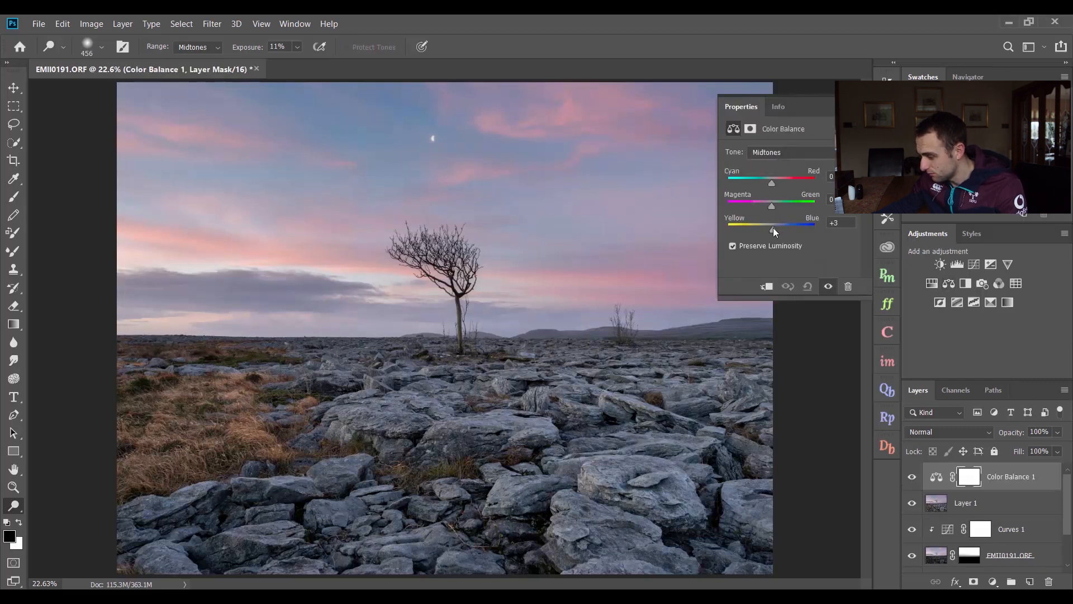
drag(773, 230, 771, 230)
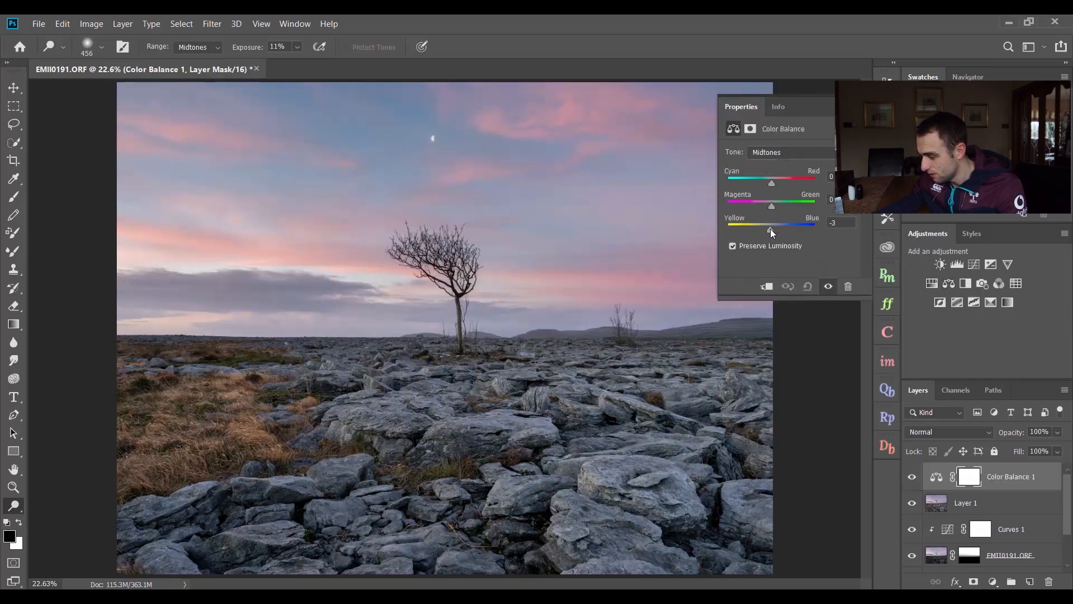
drag(769, 229, 769, 229)
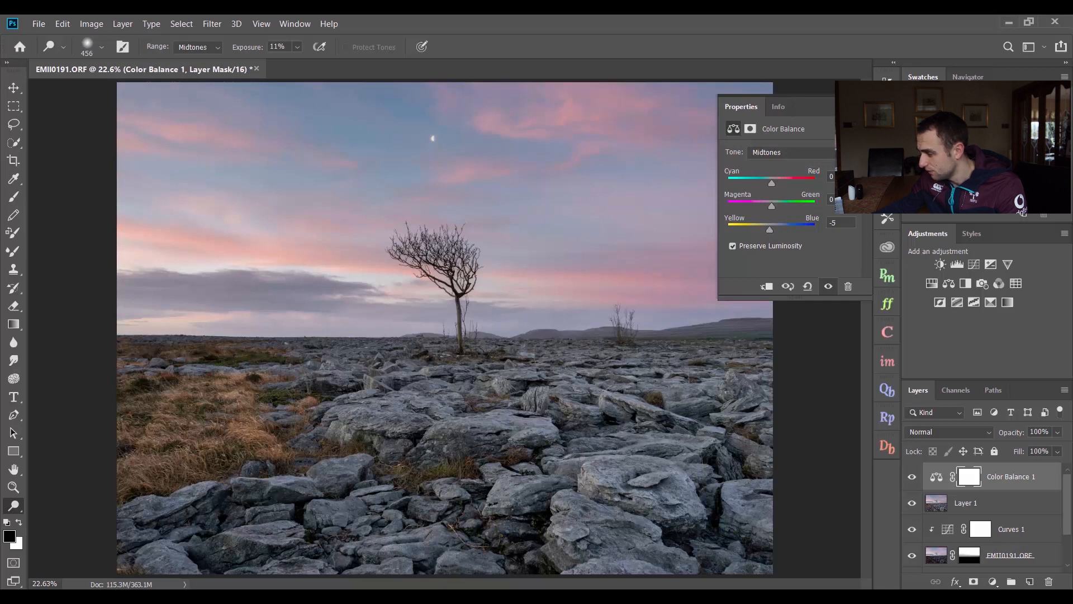
click(853, 106)
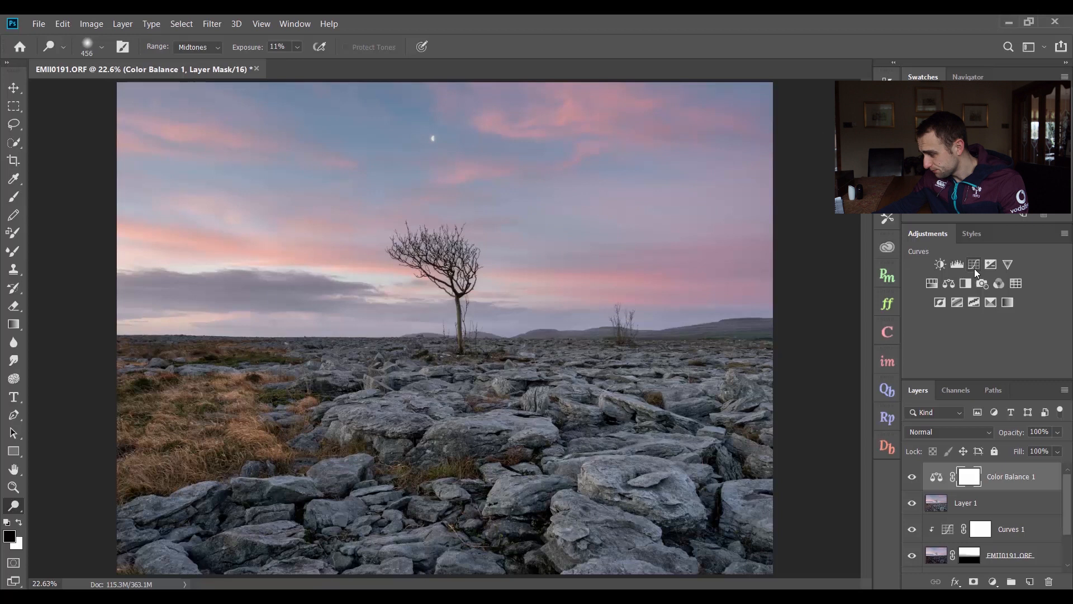
click(940, 264)
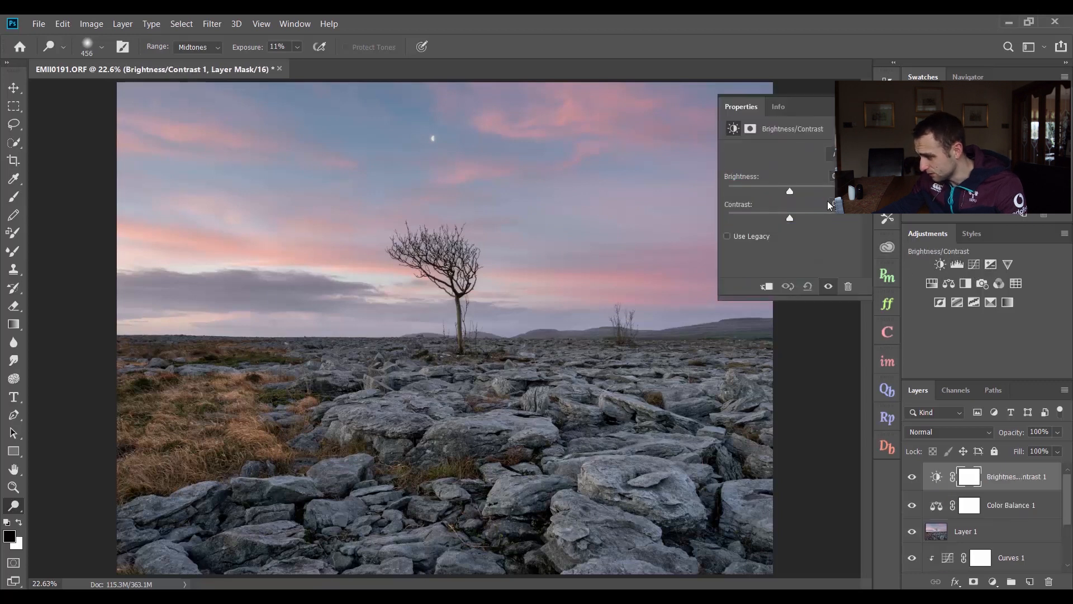
drag(790, 217, 795, 220)
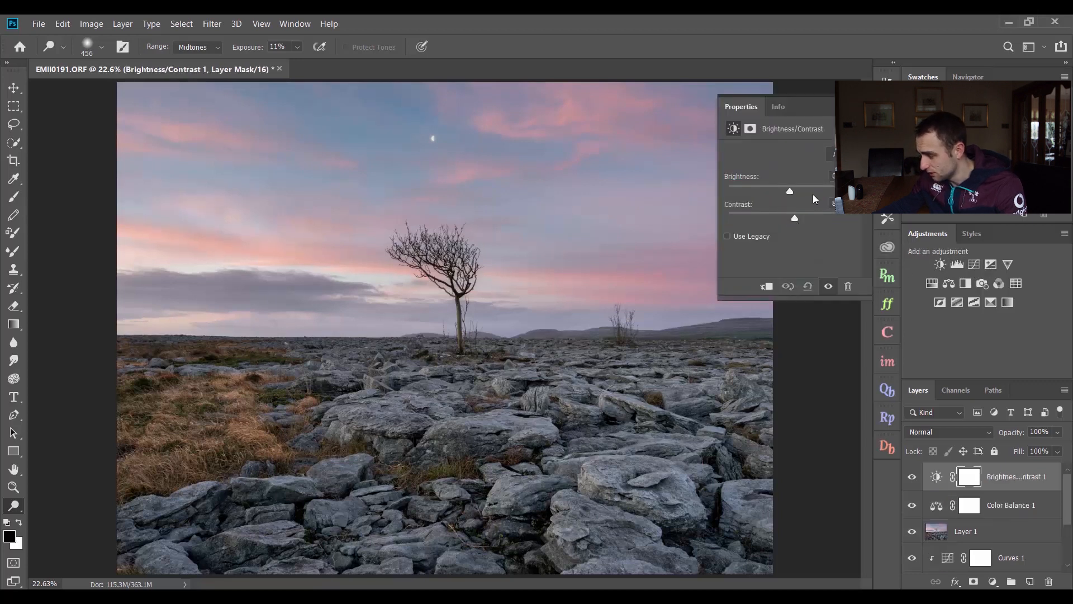
Step: Start the Camera Raw filter on the merged layer with Temperature +8, Contrast +2, Blacks -13, Clarity +3 and Vibrance +8
click(1011, 532)
click(214, 24)
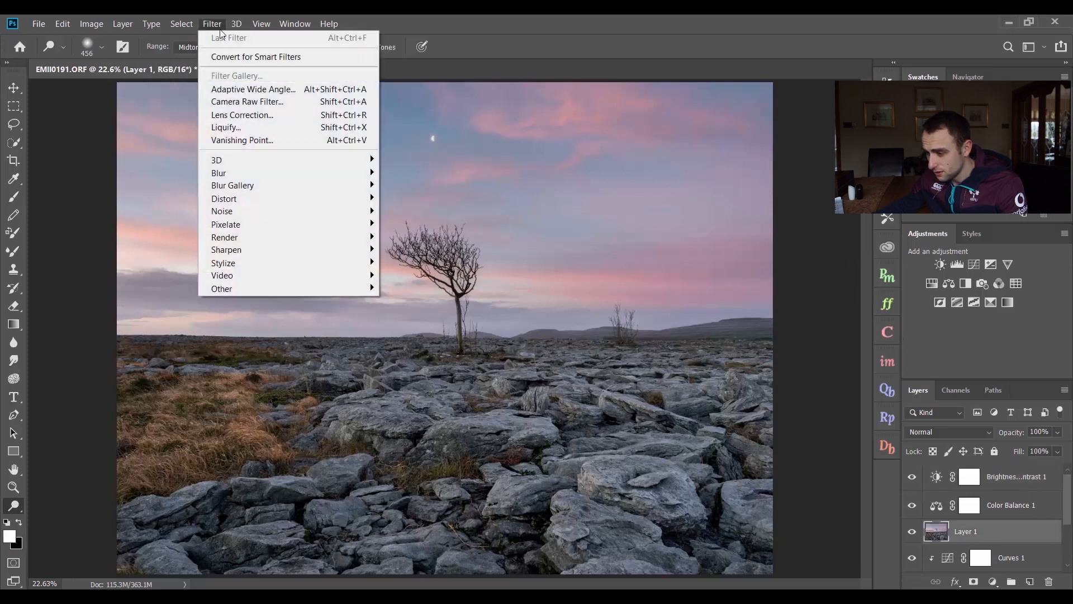
click(242, 102)
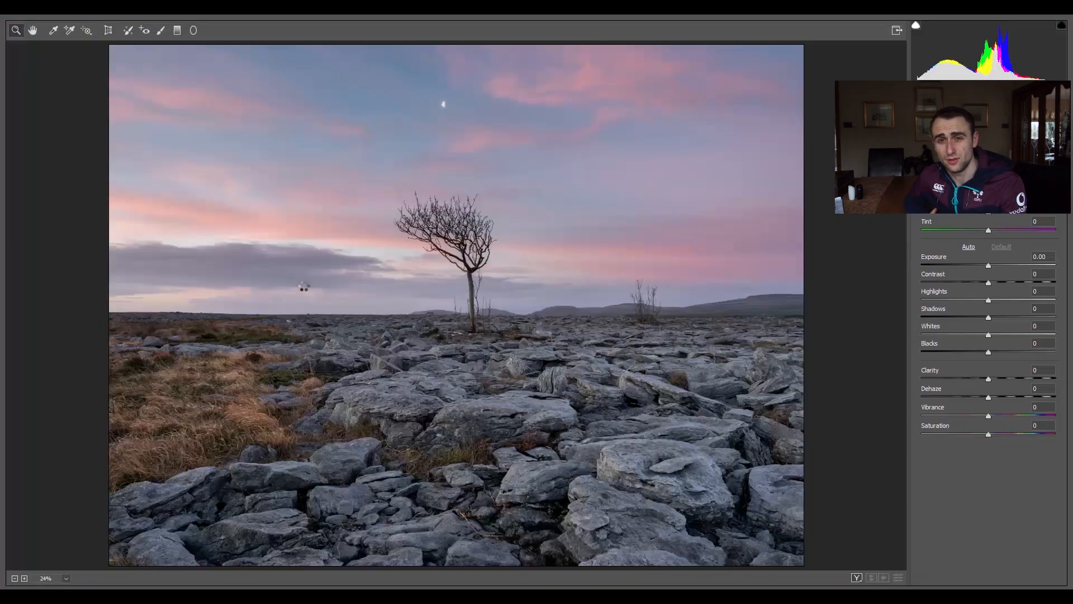
drag(988, 283, 990, 283)
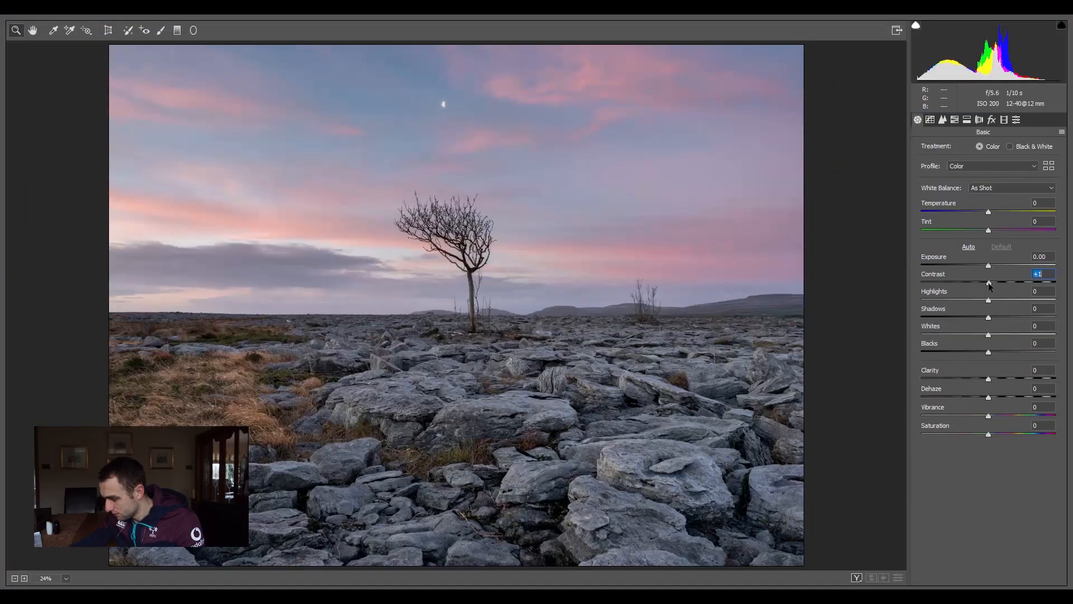
drag(991, 212, 994, 211)
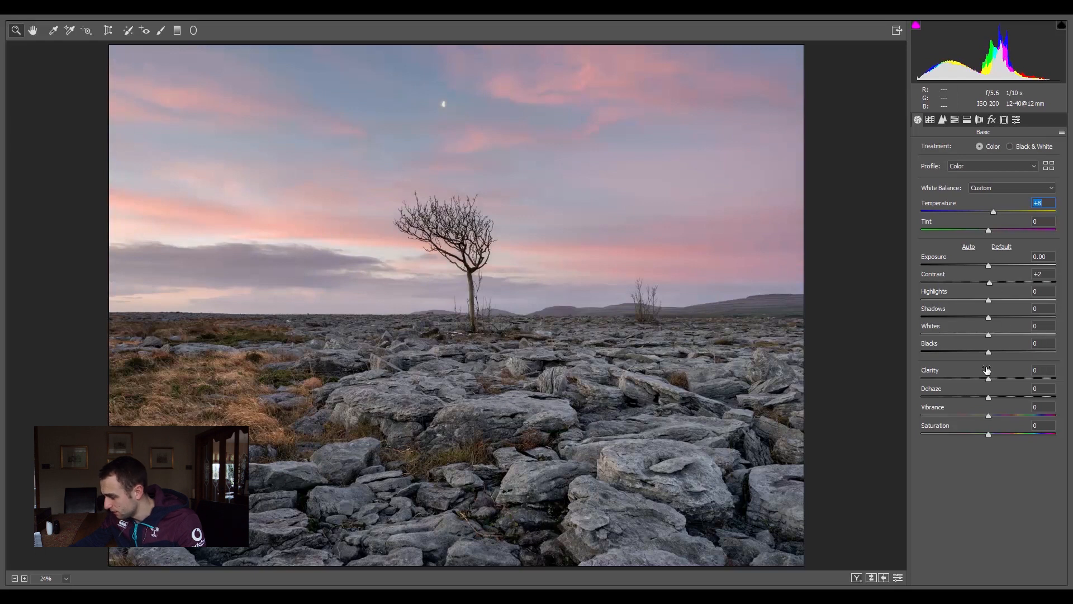
drag(988, 380, 979, 355)
click(989, 417)
drag(990, 418, 995, 419)
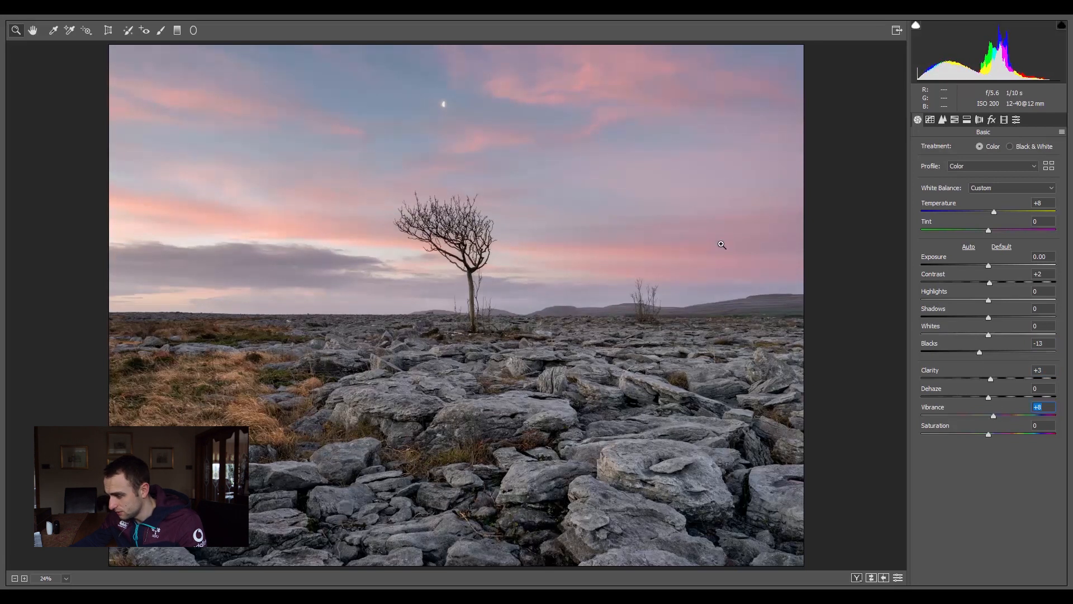
Step: Add graduated filters with Highlights -25 and Blacks -16, from the photo's top edge to above the tree and from its bottom edge over the nearest rocks
click(177, 31)
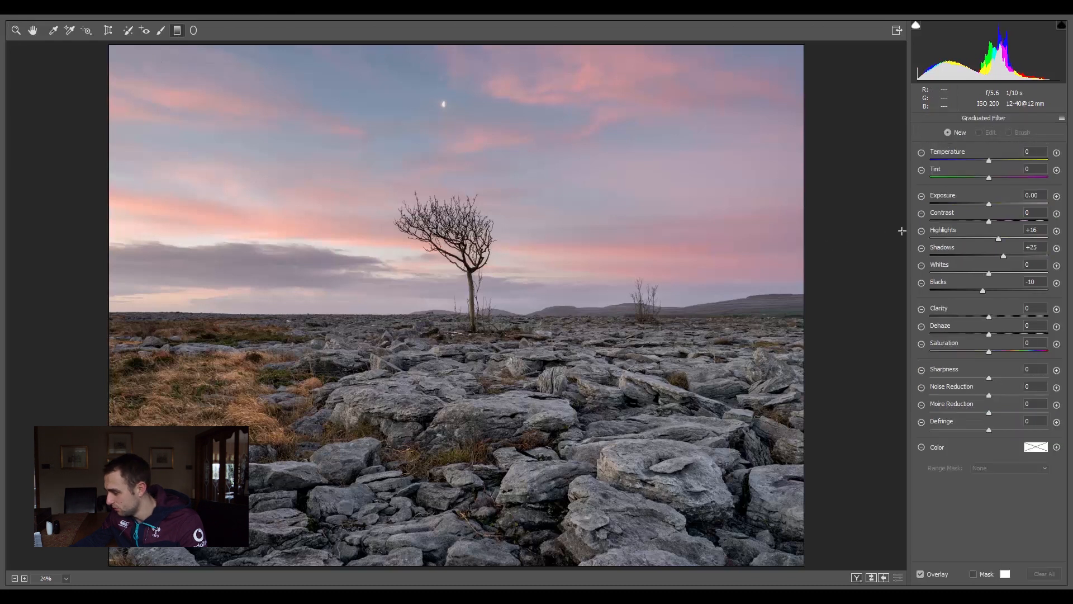
click(920, 232)
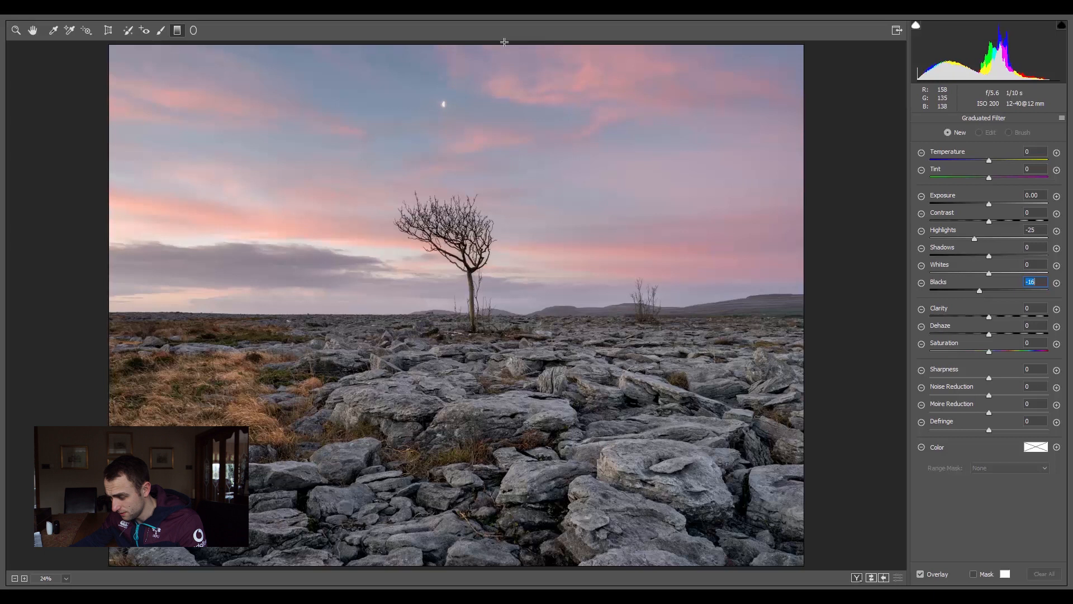
drag(394, 44, 395, 179)
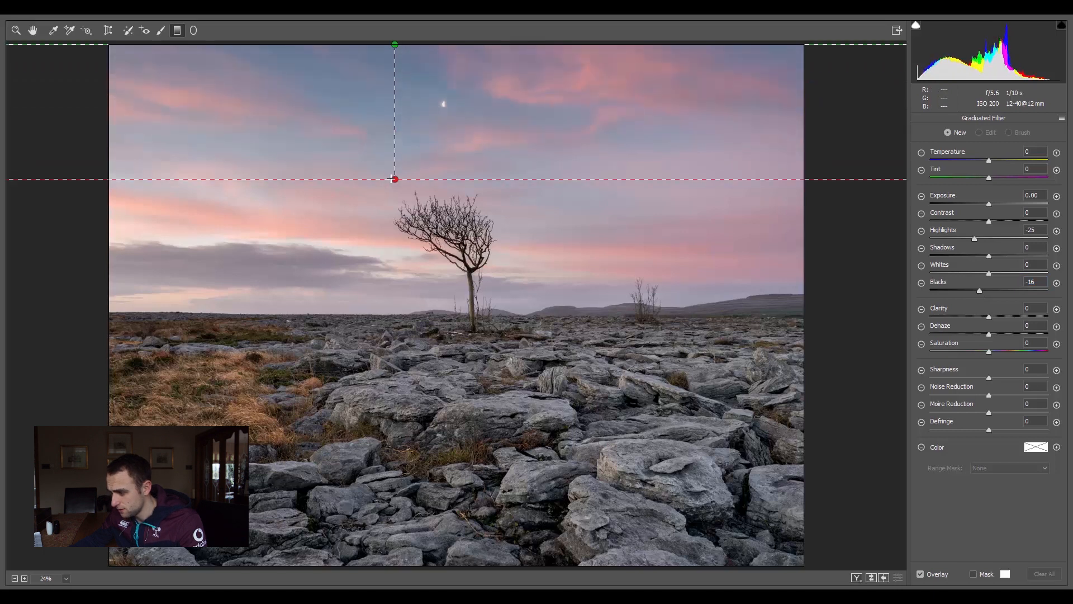
drag(455, 565, 454, 490)
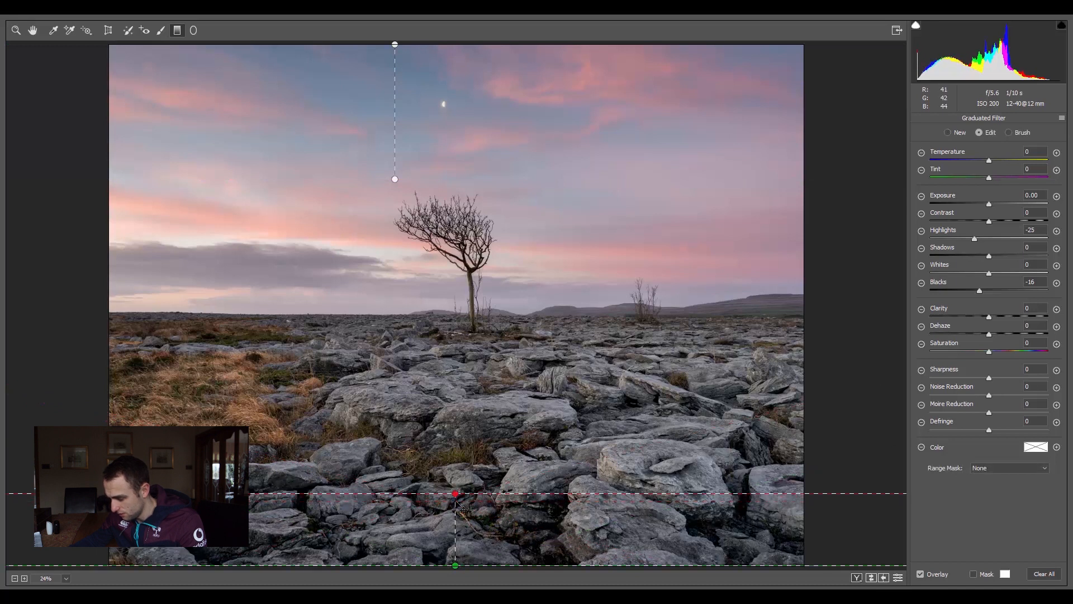
Step: Lower the blues' saturation to about -18, and set luminance to -18 for blues and -12 for oranges
key(h)
click(955, 120)
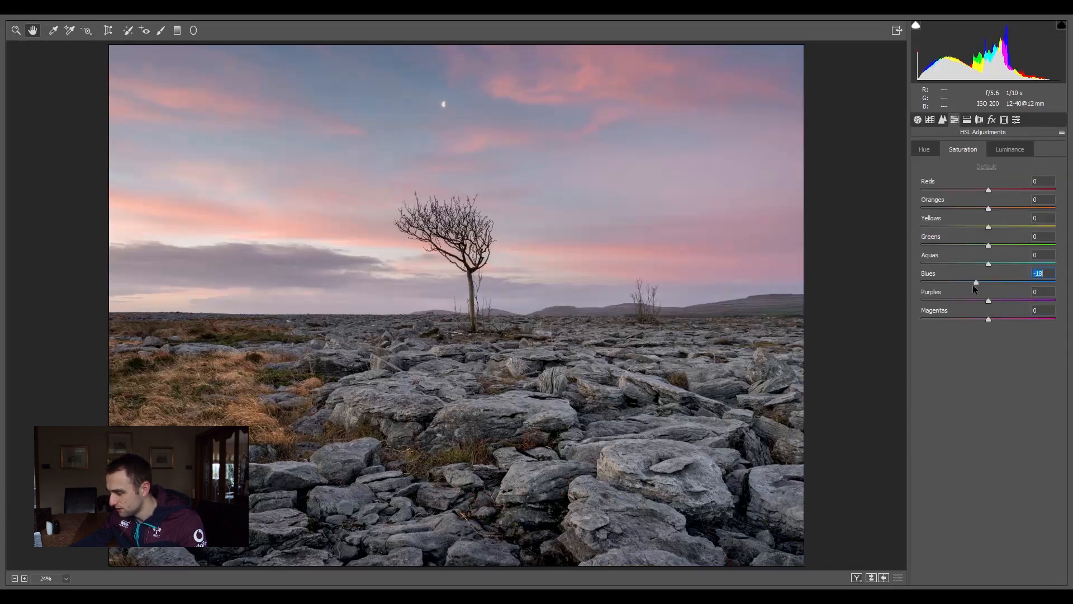
click(995, 152)
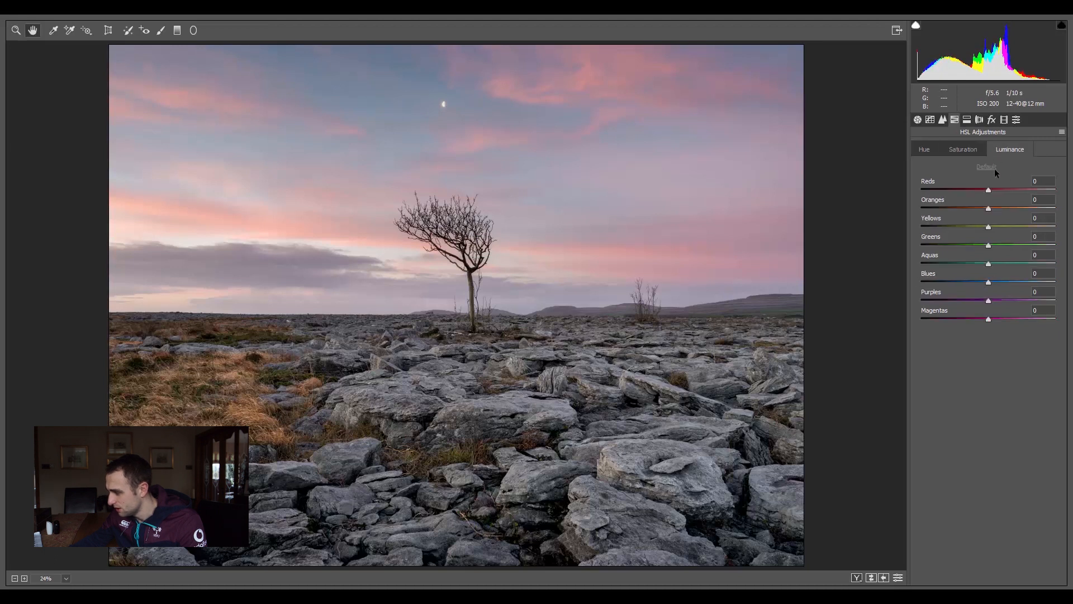
drag(986, 284, 977, 288)
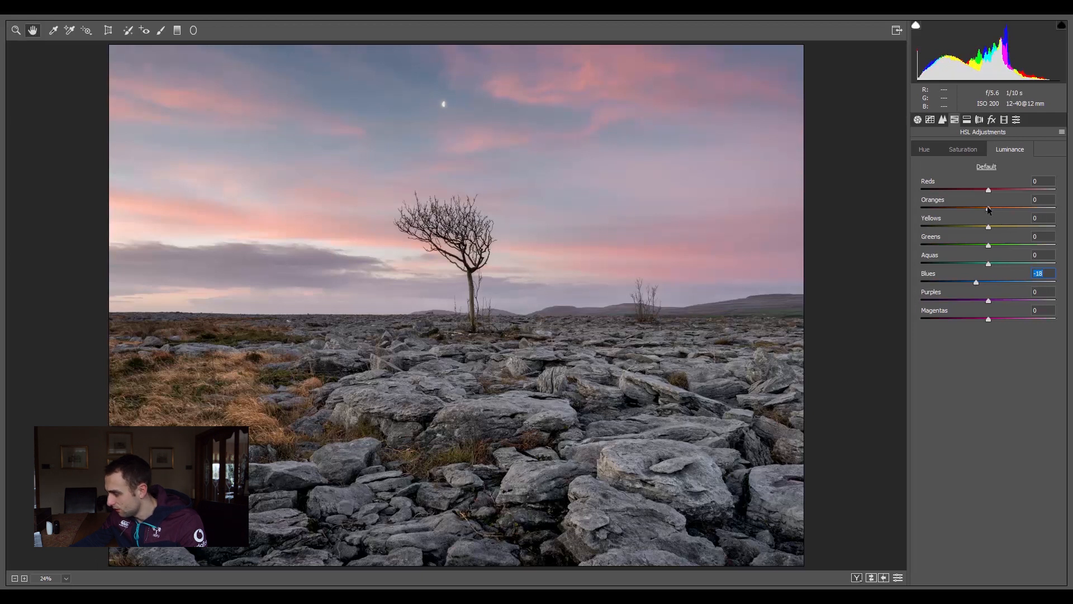
drag(988, 209, 979, 212)
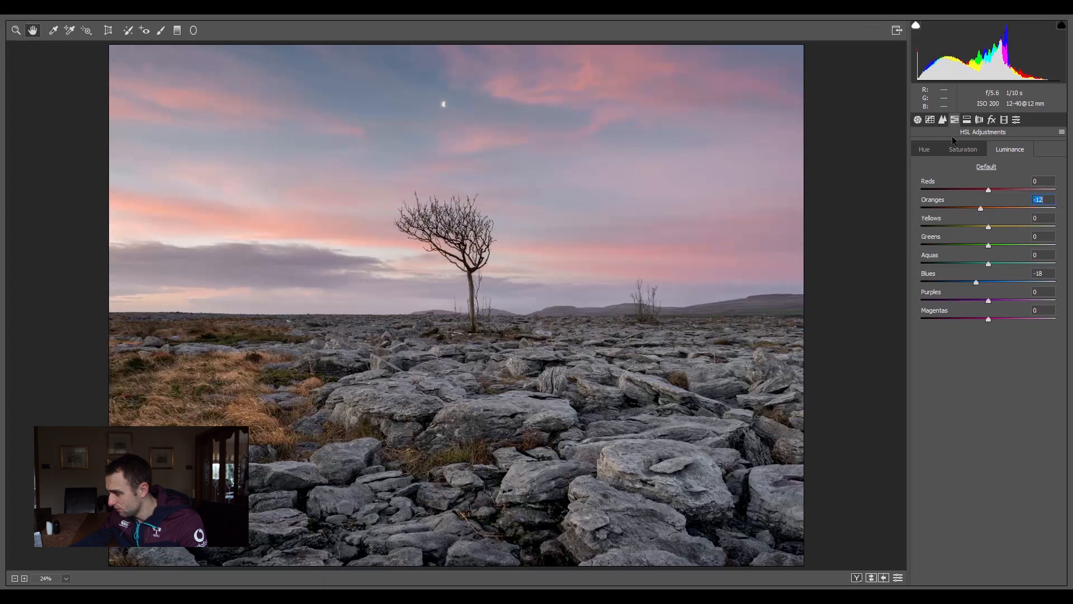
click(968, 120)
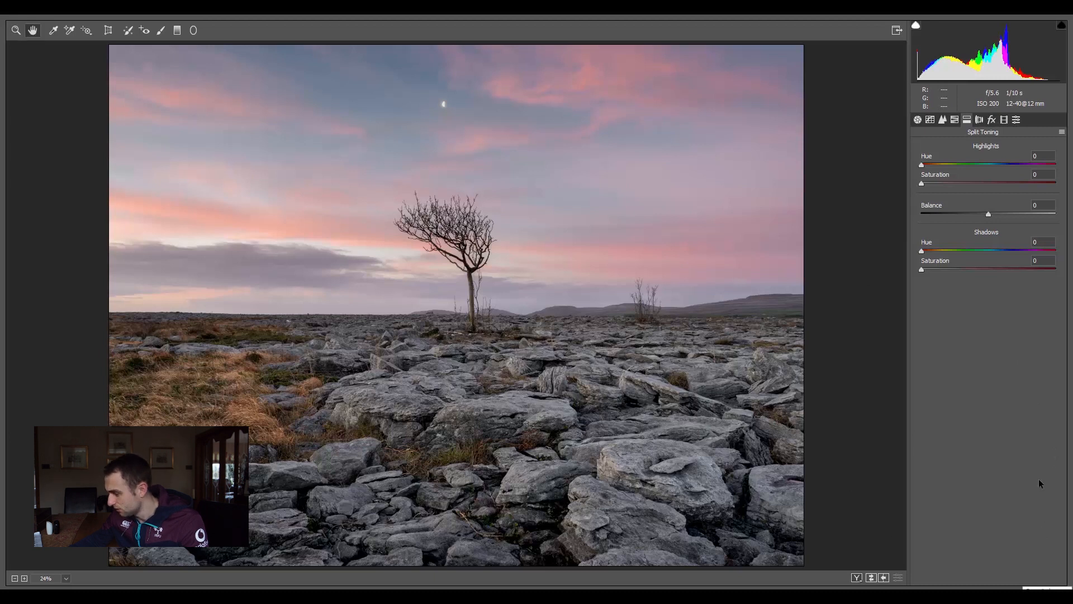
click(991, 120)
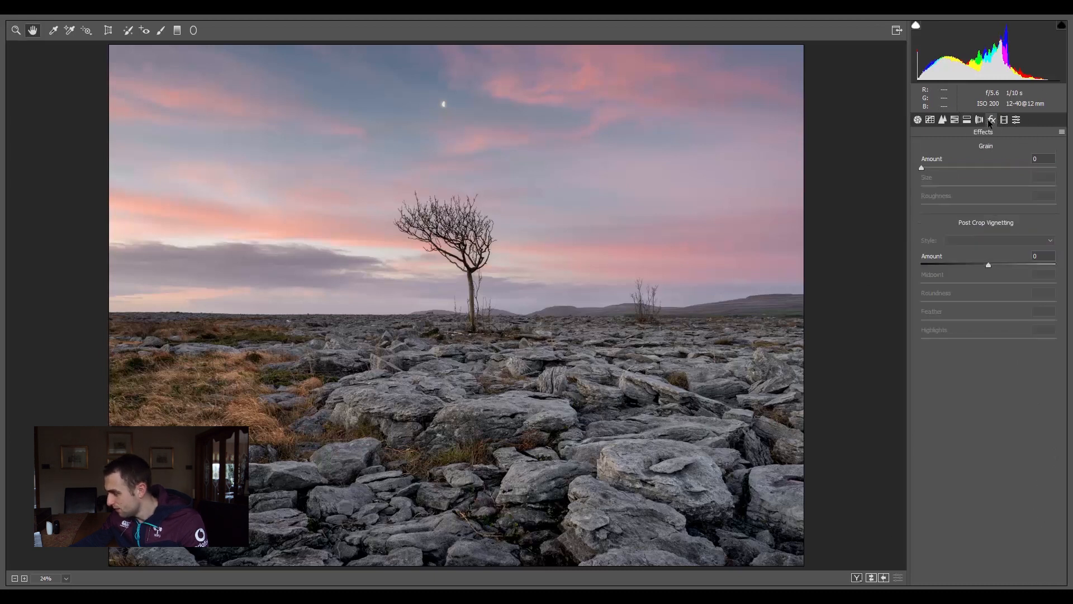
click(1004, 123)
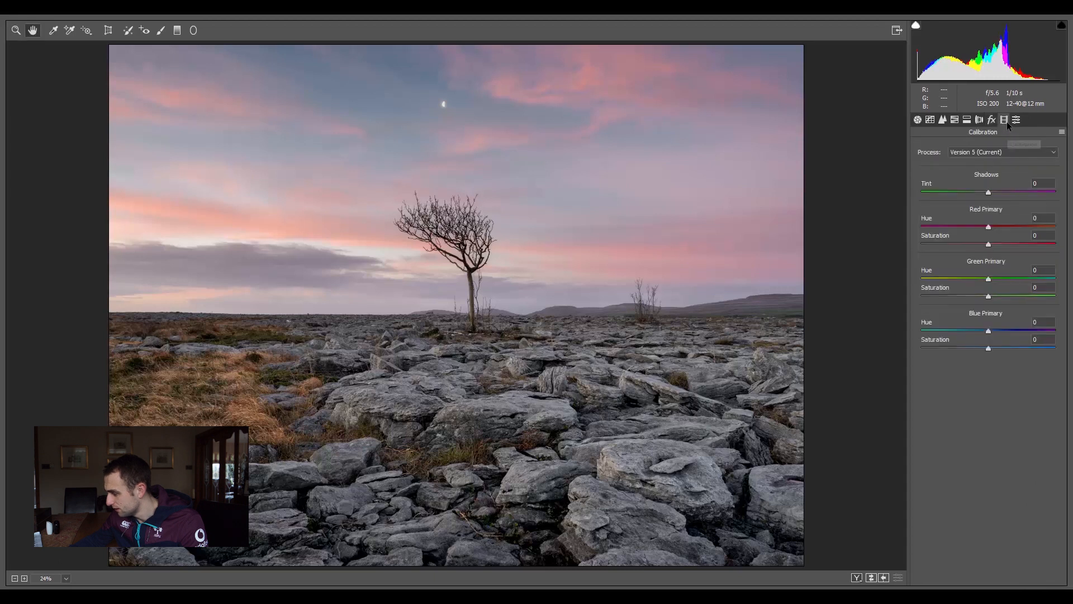
click(979, 121)
click(973, 122)
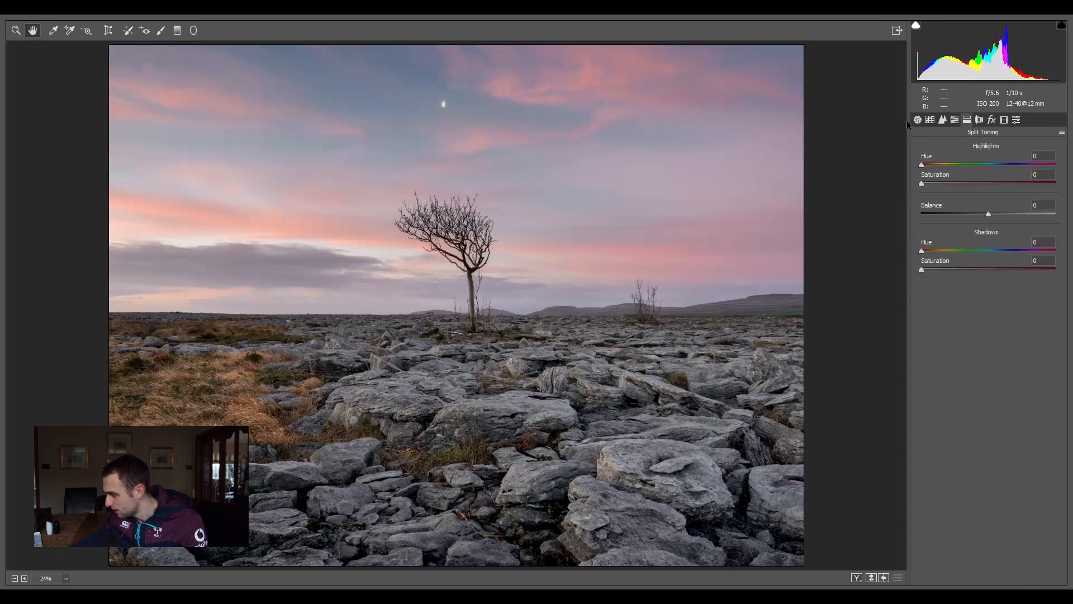
Step: Set the sharpening amount to 38 and luminance noise reduction to 17, and apply the Camera Raw filter
click(942, 120)
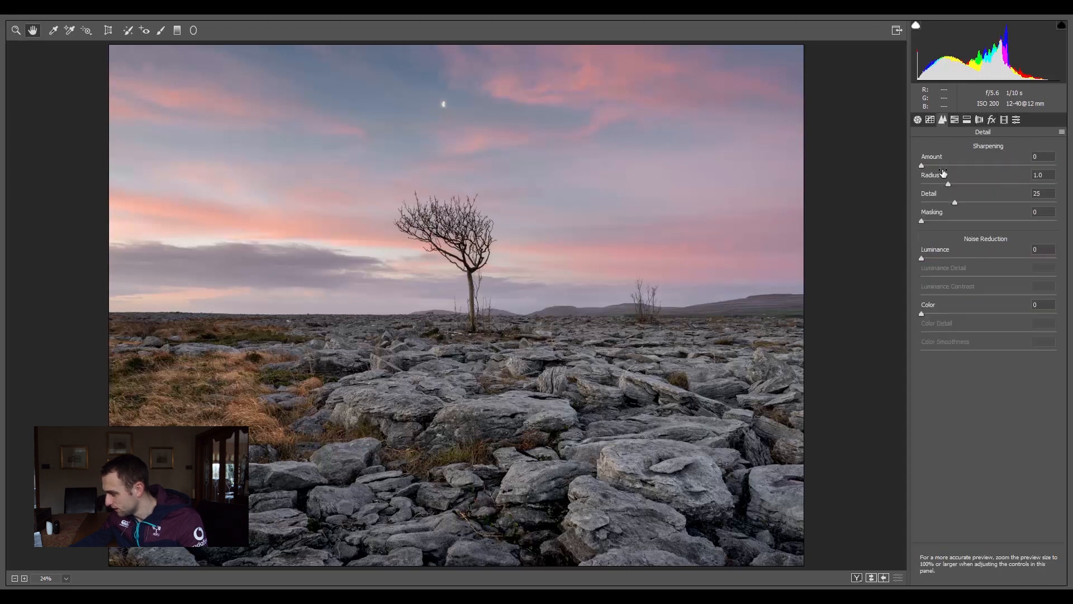
drag(936, 166, 956, 166)
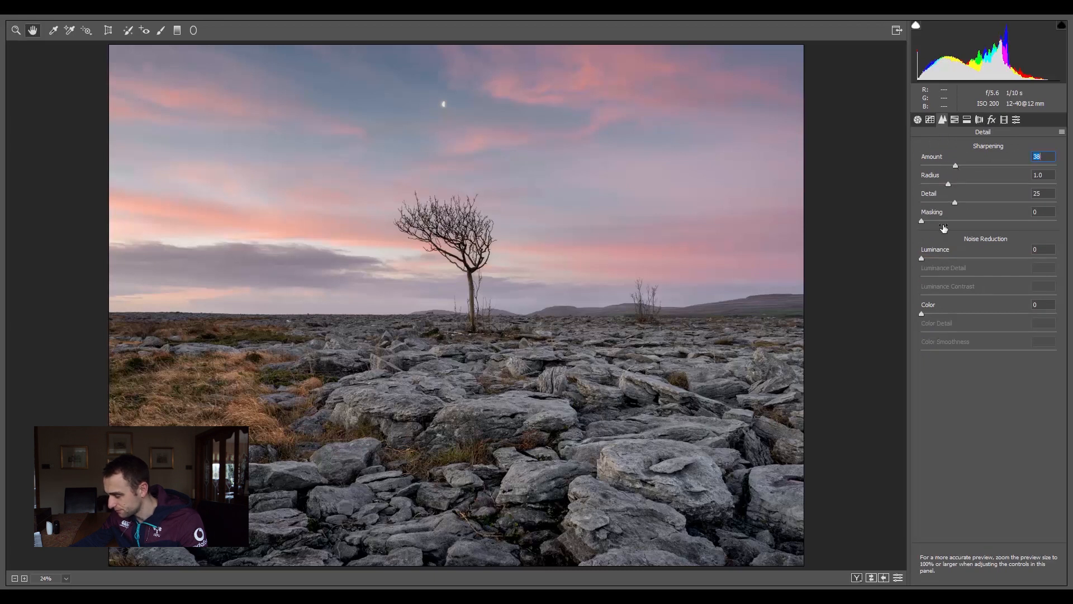
drag(933, 258, 943, 258)
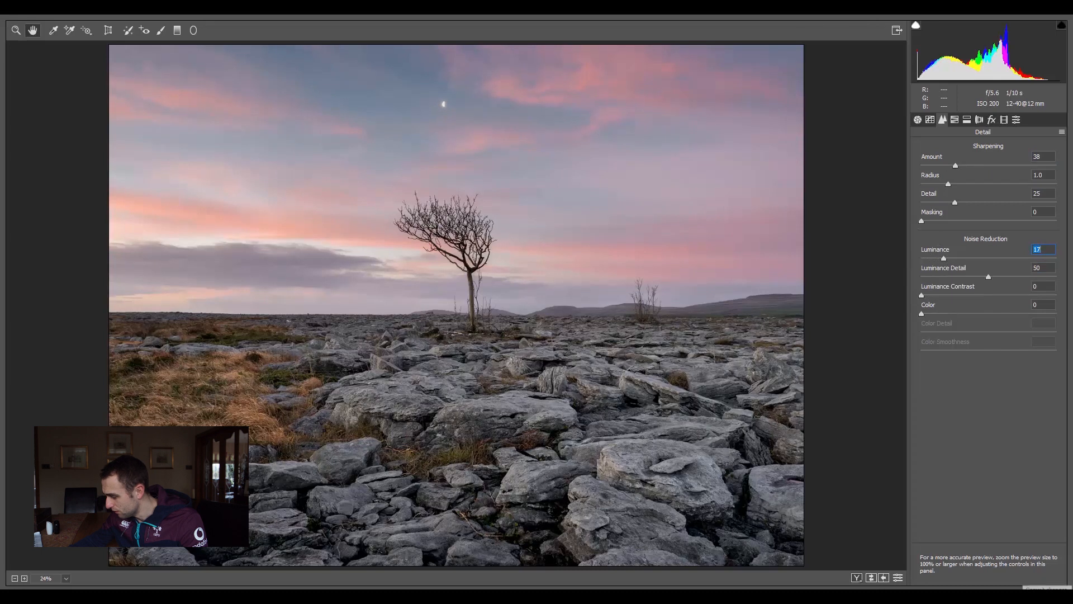
key(Return)
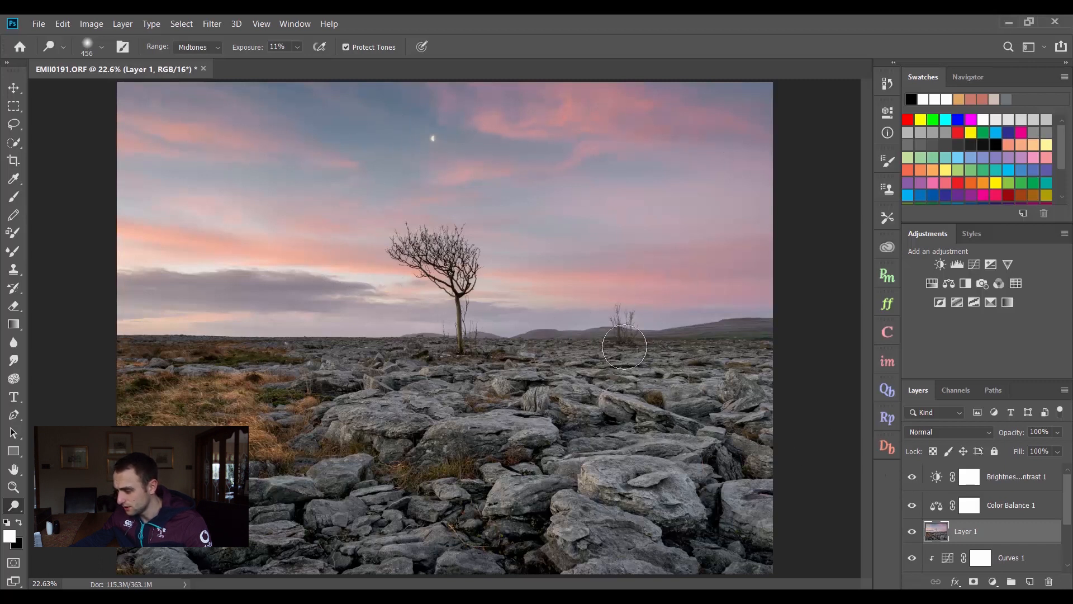
key(z)
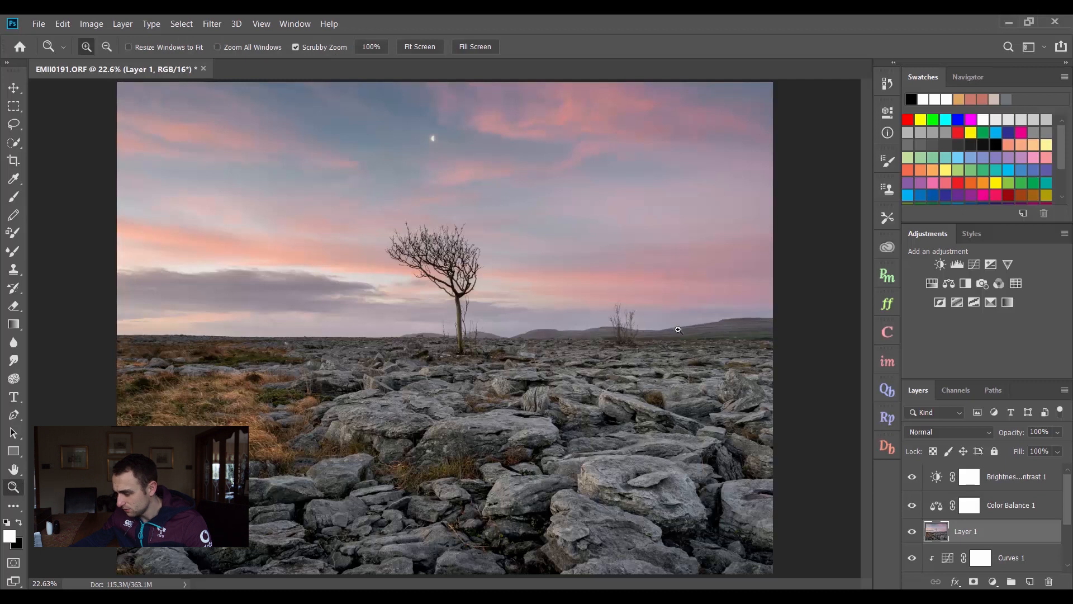
Step: Clone nearby rocks over the base of the small bare bush on the horizon, using a Clone Stamp brush enlarged to 122 px
drag(678, 330, 730, 340)
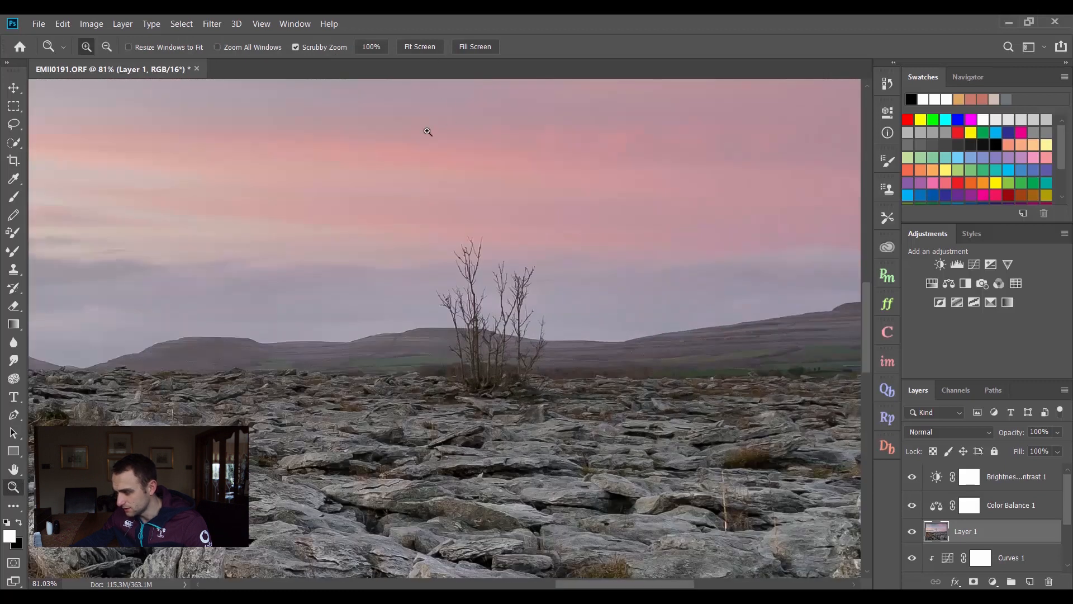
click(12, 270)
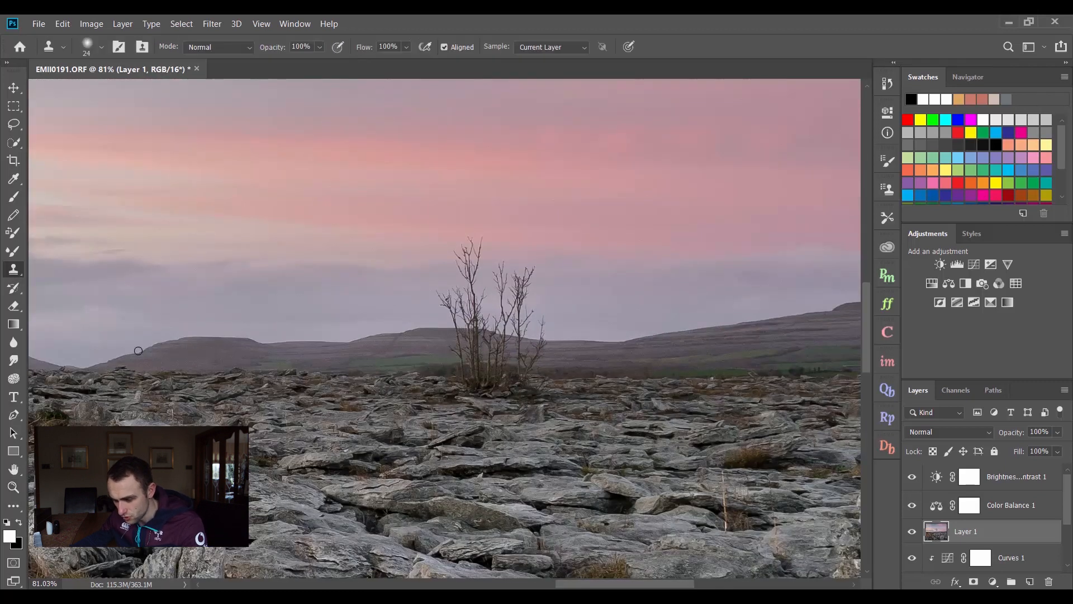
drag(392, 429, 414, 430)
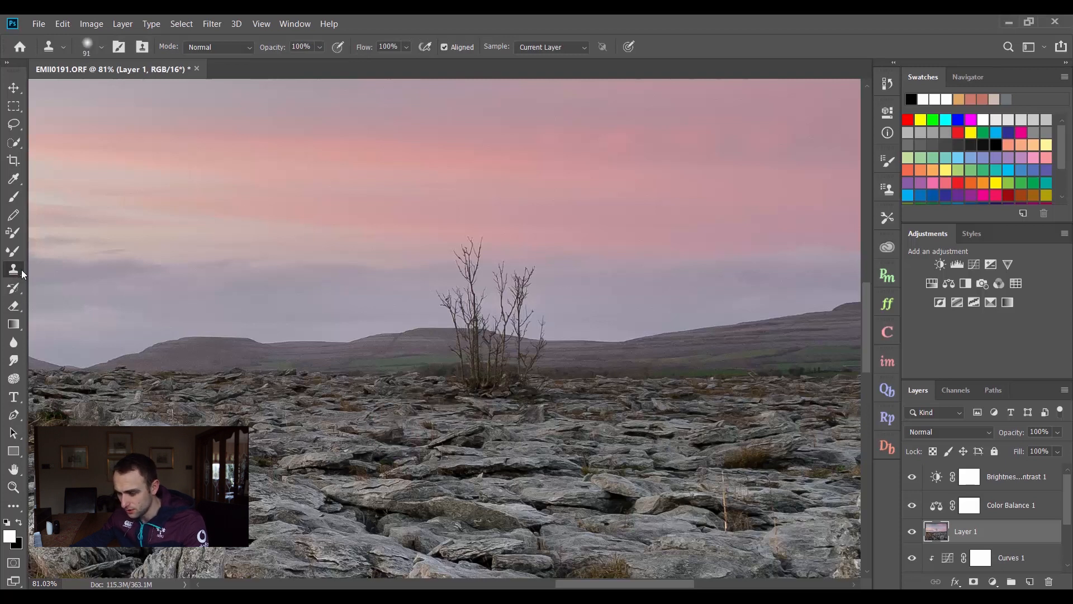
alt+click(255, 418)
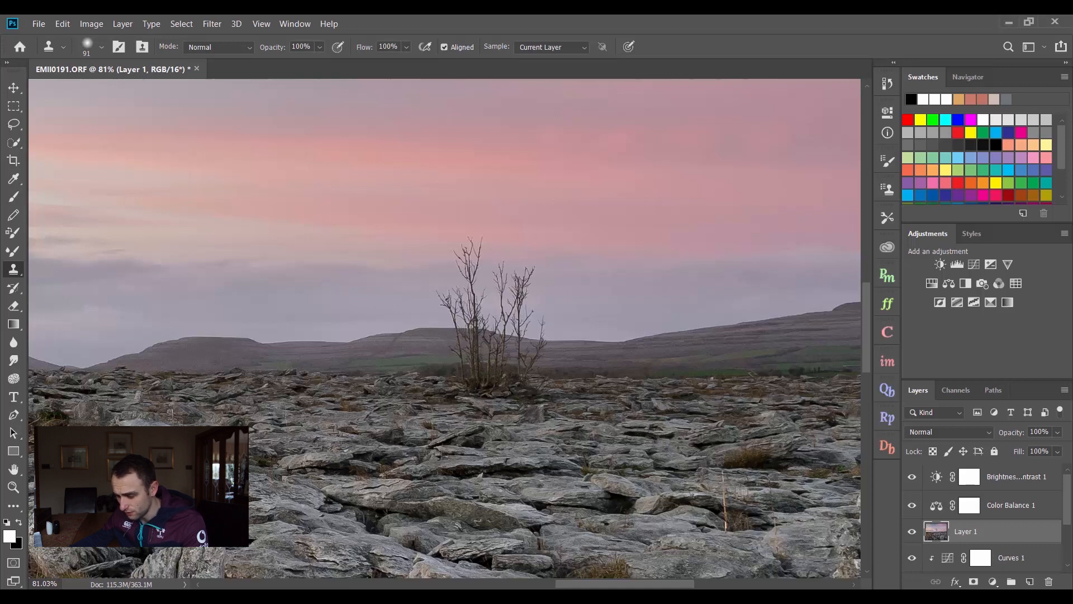
alt+click(289, 396)
drag(345, 390, 358, 390)
drag(441, 388, 514, 402)
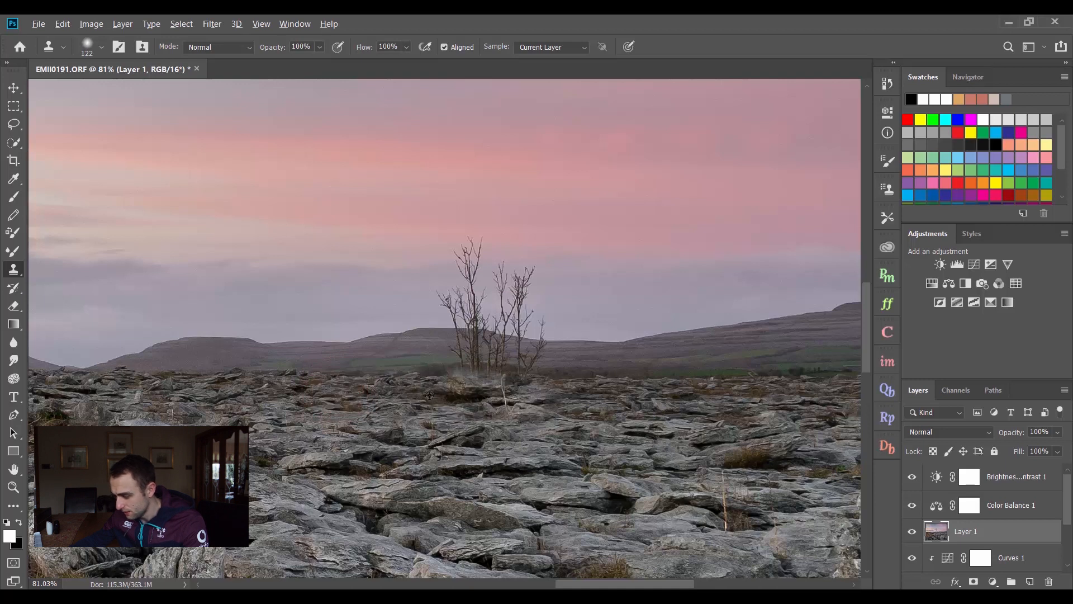
Step: Clone out the rest of the bush against the rocks, hills and sky with the brush reduced to about 45 px
alt+click(414, 398)
key(bracketleft)
key(bracketleft)
key(bracketleft)
alt+click(336, 398)
mouse_move(453, 390)
mouse_down()
mouse_move(529, 390)
mouse_move(443, 394)
mouse_move(499, 363)
mouse_move(521, 365)
mouse_up()
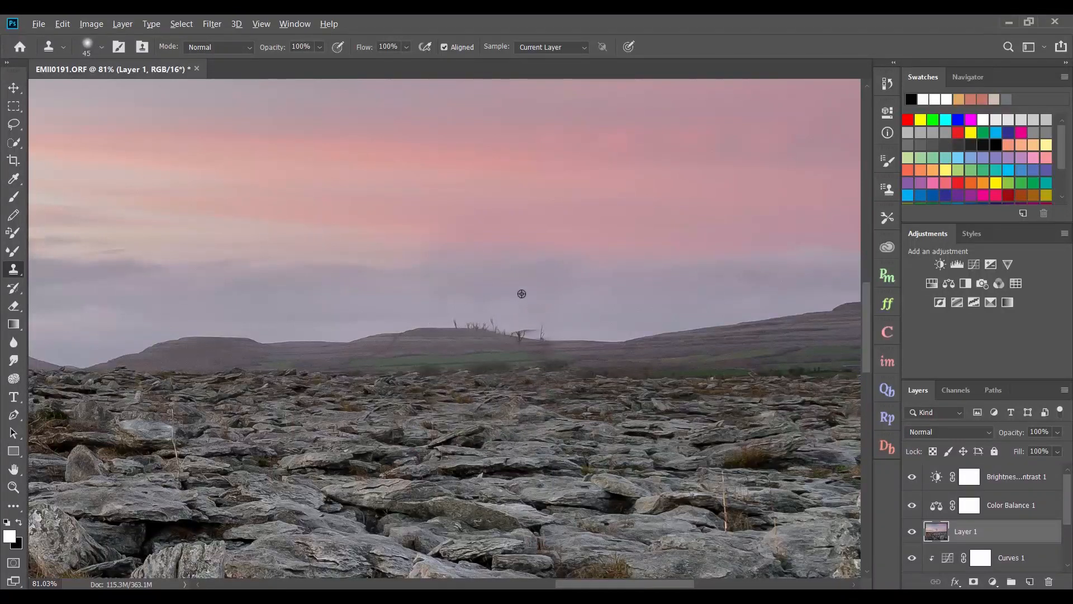
mouse_move(518, 327)
mouse_down()
mouse_move(547, 329)
mouse_move(450, 315)
mouse_move(552, 334)
mouse_move(503, 349)
mouse_up()
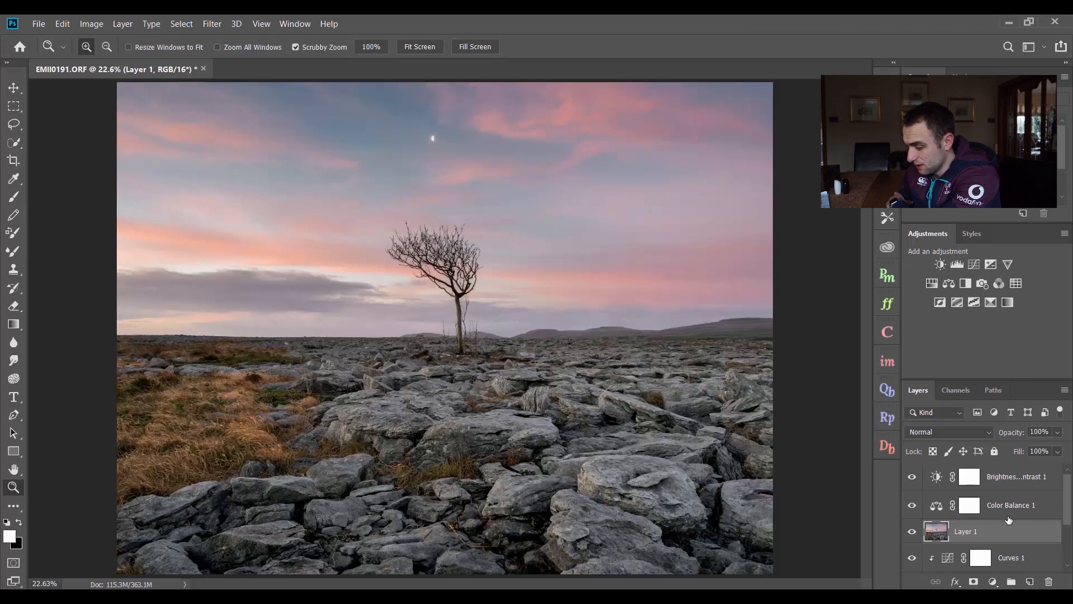
scroll(1008, 513, down, 2)
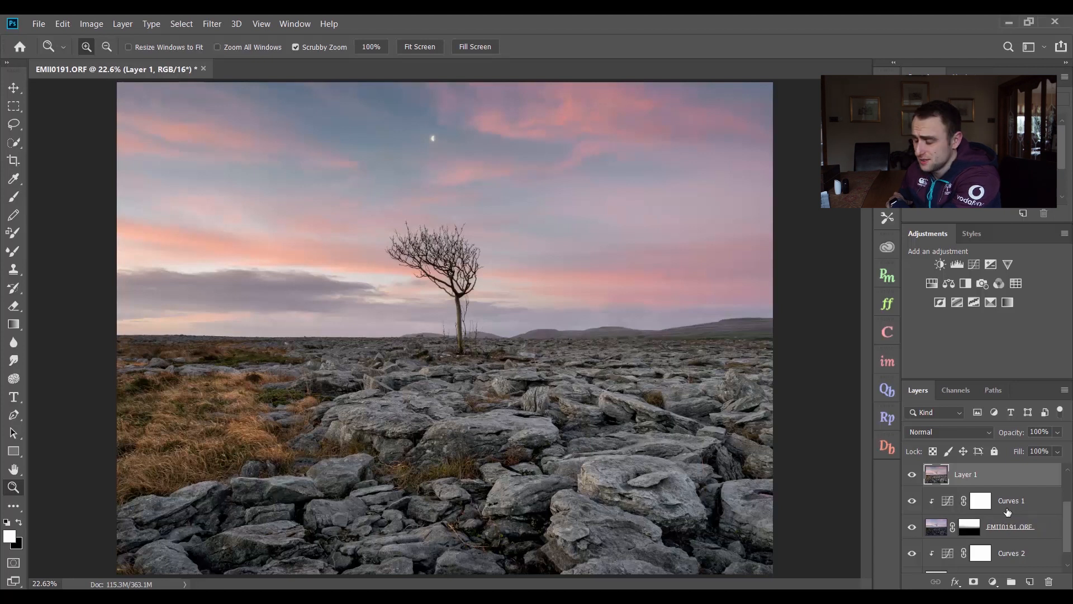
scroll(998, 505, up, 2)
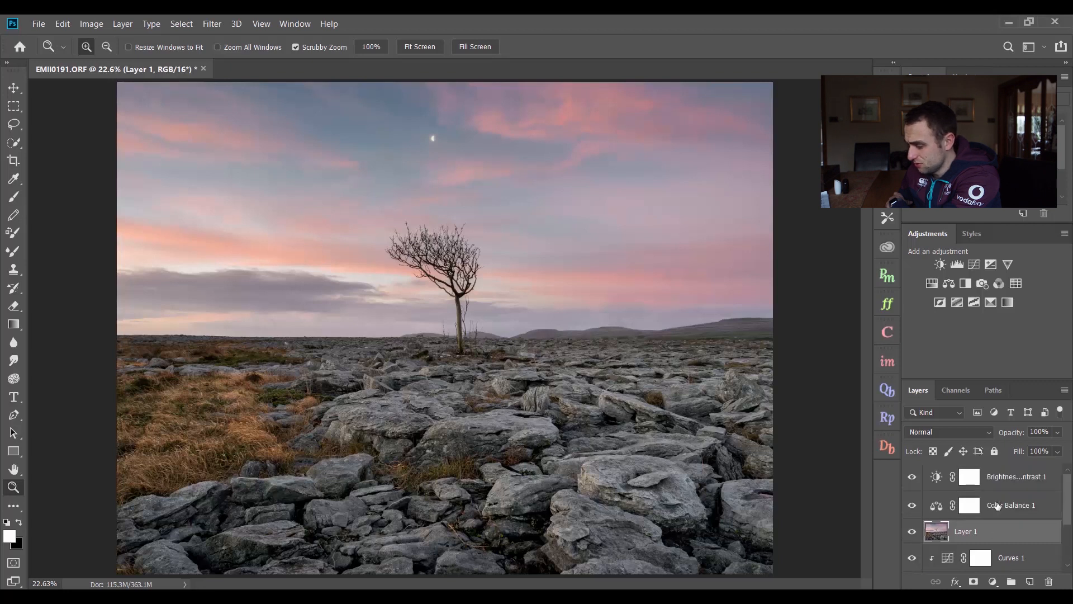